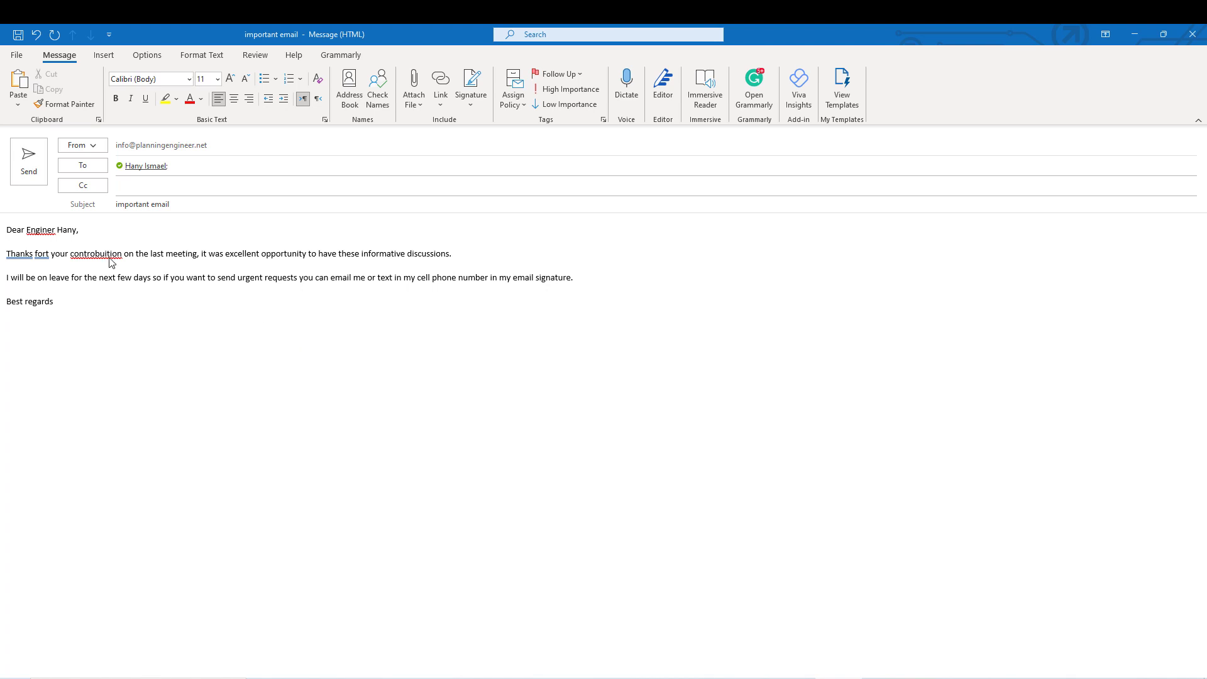
Correct 'Enginer' to 'Engineer' and 'controbuition' to 'contribution' using the spelling suggestions.
right_click(40, 229)
left_click(151, 255)
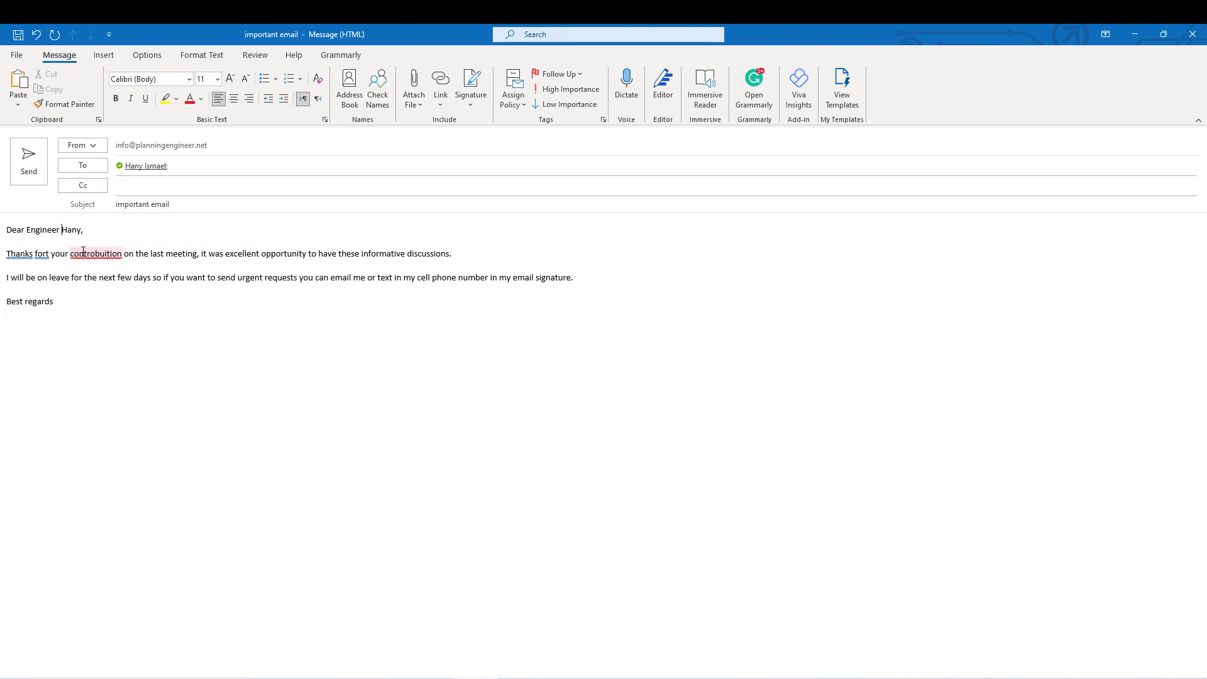
right_click(85, 253)
left_click(167, 272)
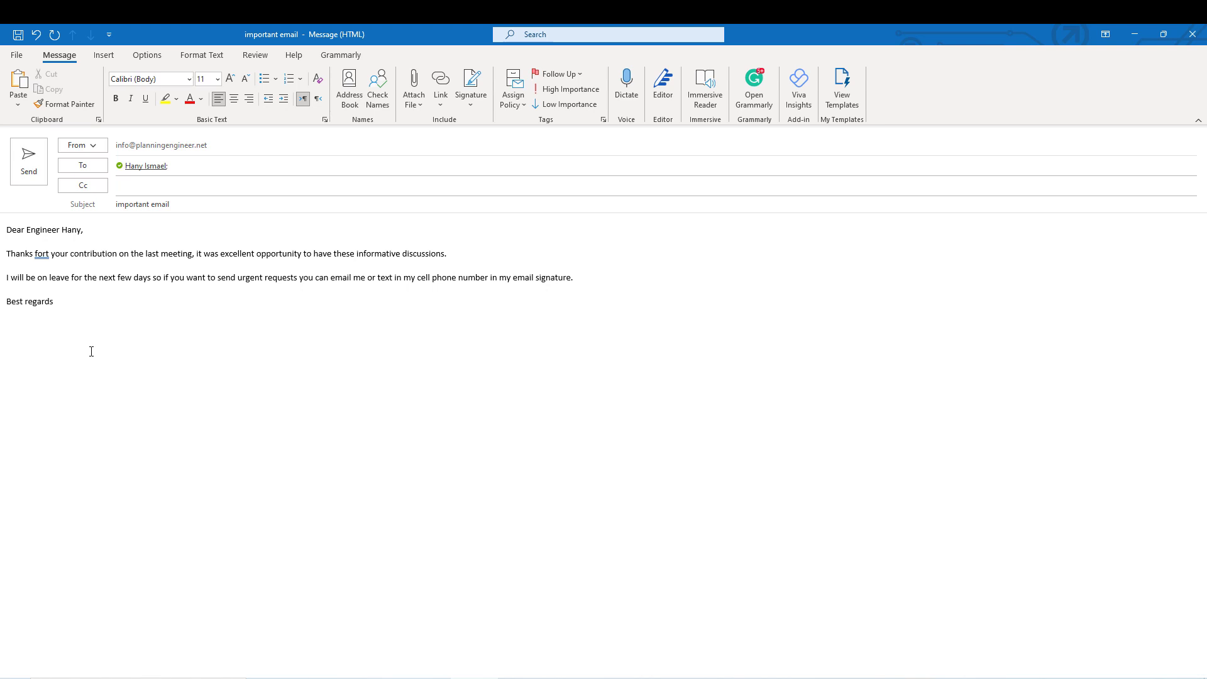
Open the Grammarly sidebar, then accept changing 'on' to 'to' and adding 'an' before 'excellent'.
left_click(754, 85)
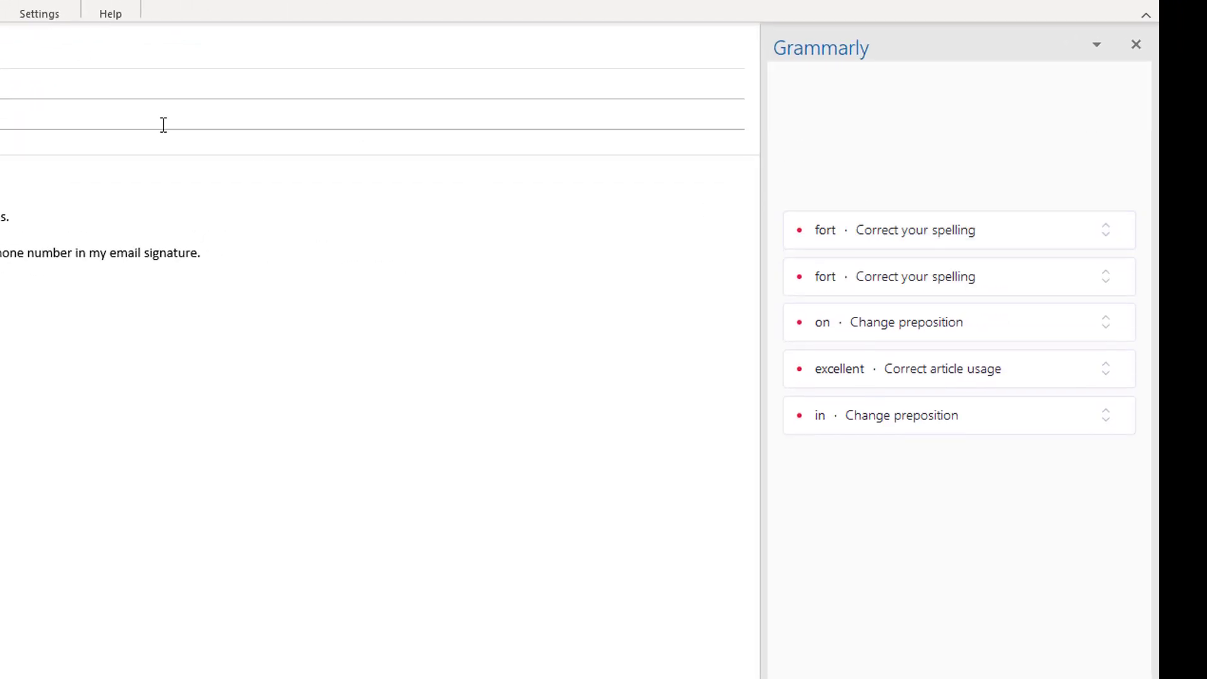
left_click(880, 323)
left_click(880, 354)
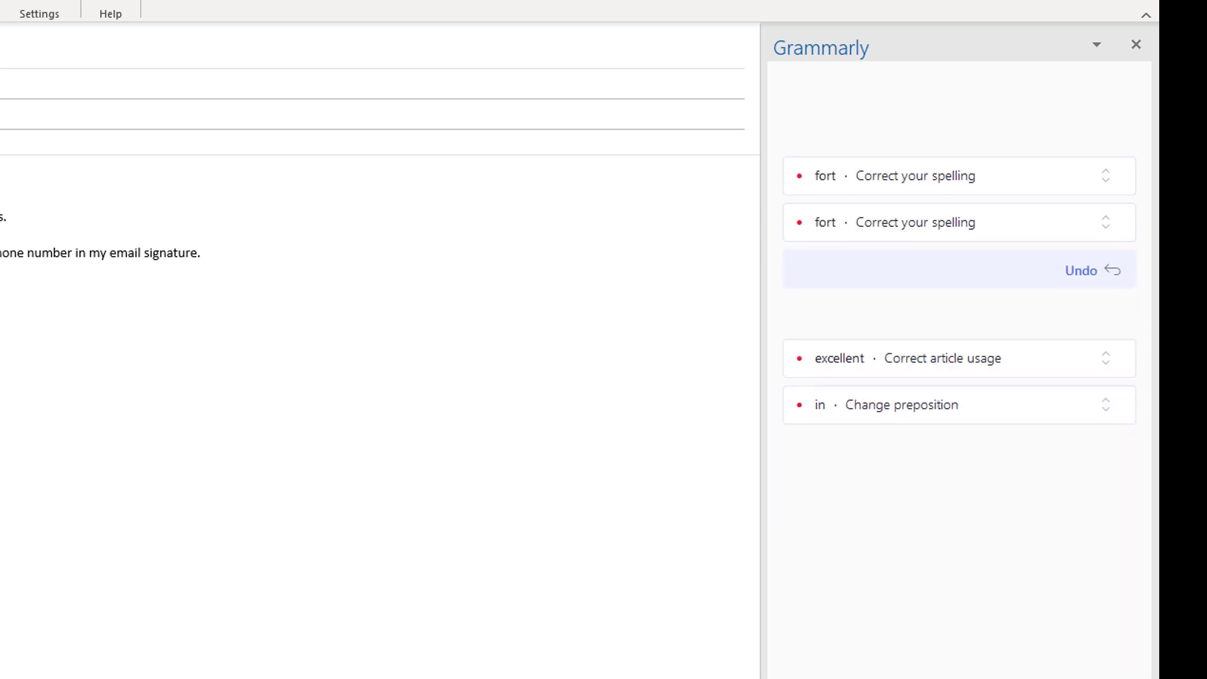
left_click(903, 286)
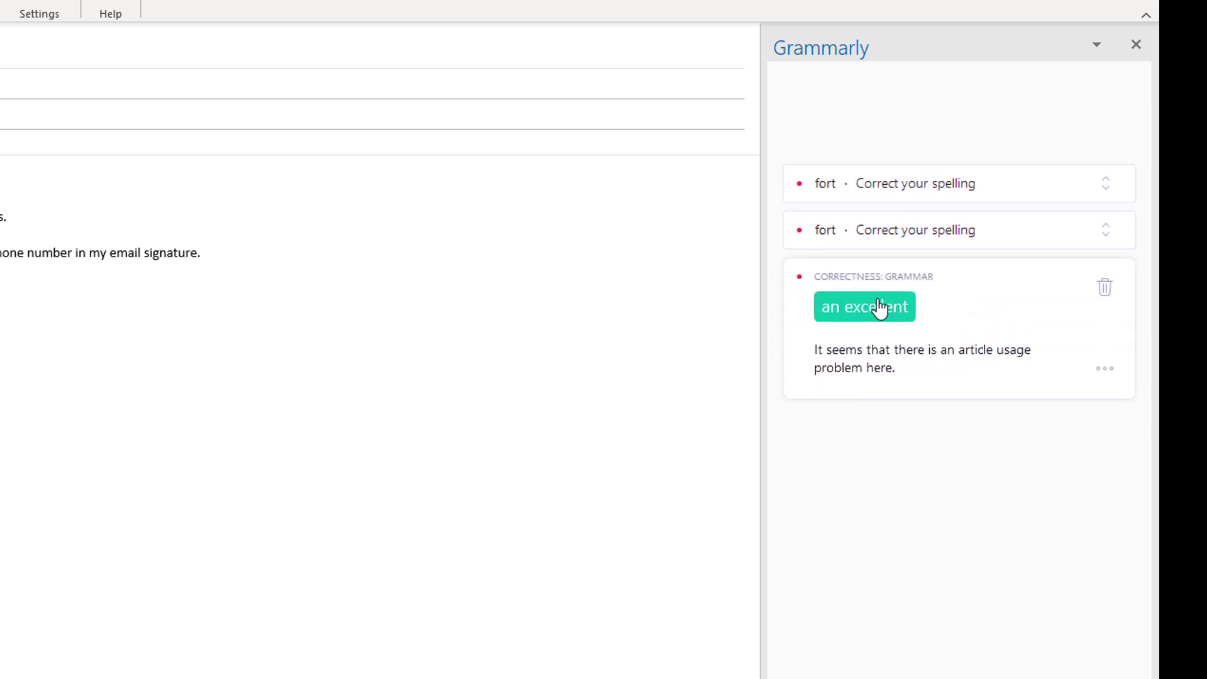
left_click(879, 308)
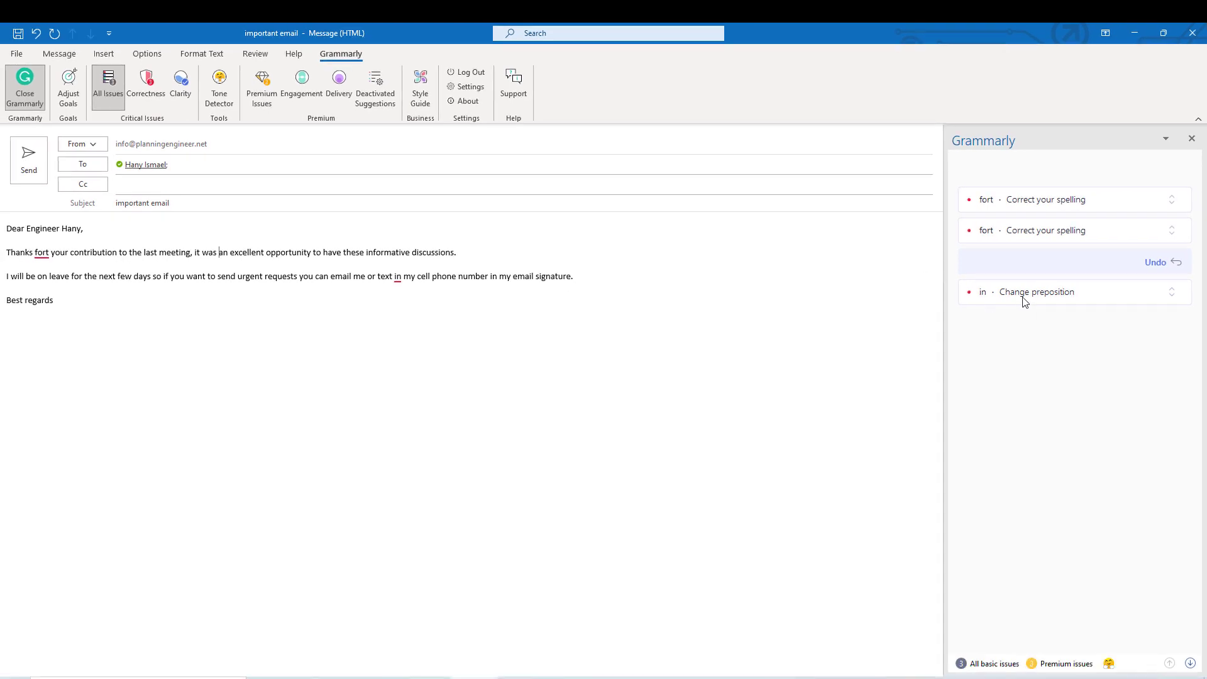
Accept Grammarly's removal of the stray 'in' and the 'fort' to 'for' correction.
left_click(1020, 300)
left_click(987, 315)
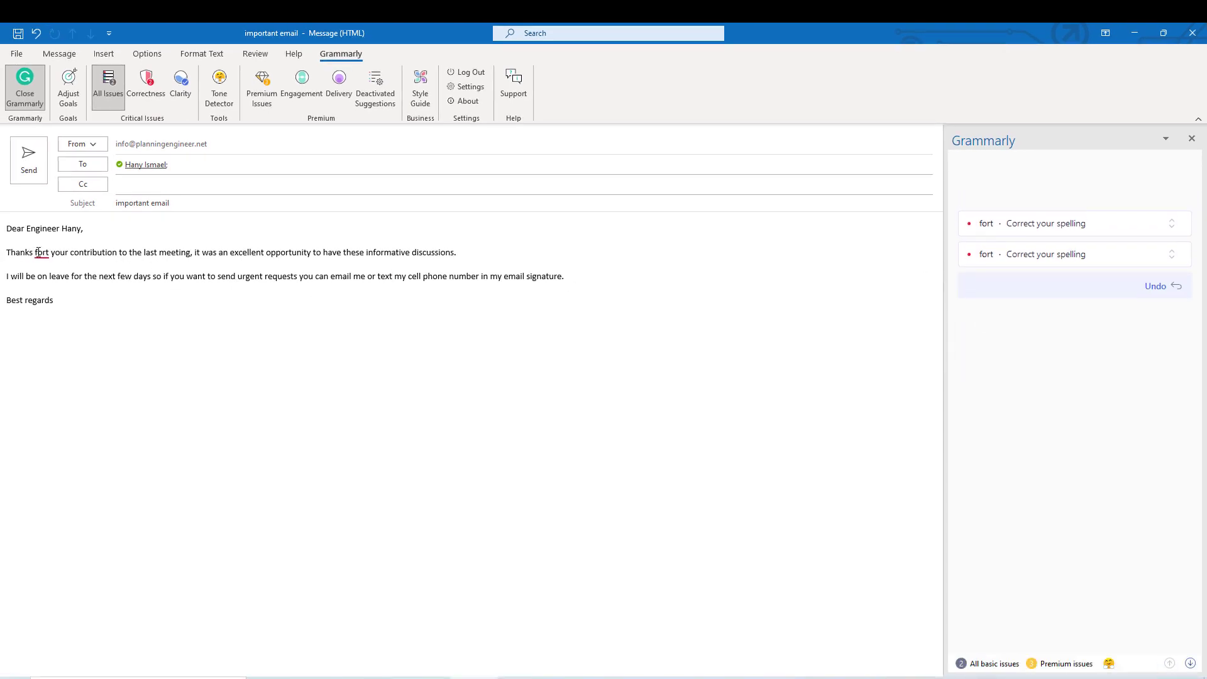
left_click(1009, 227)
left_click(1025, 242)
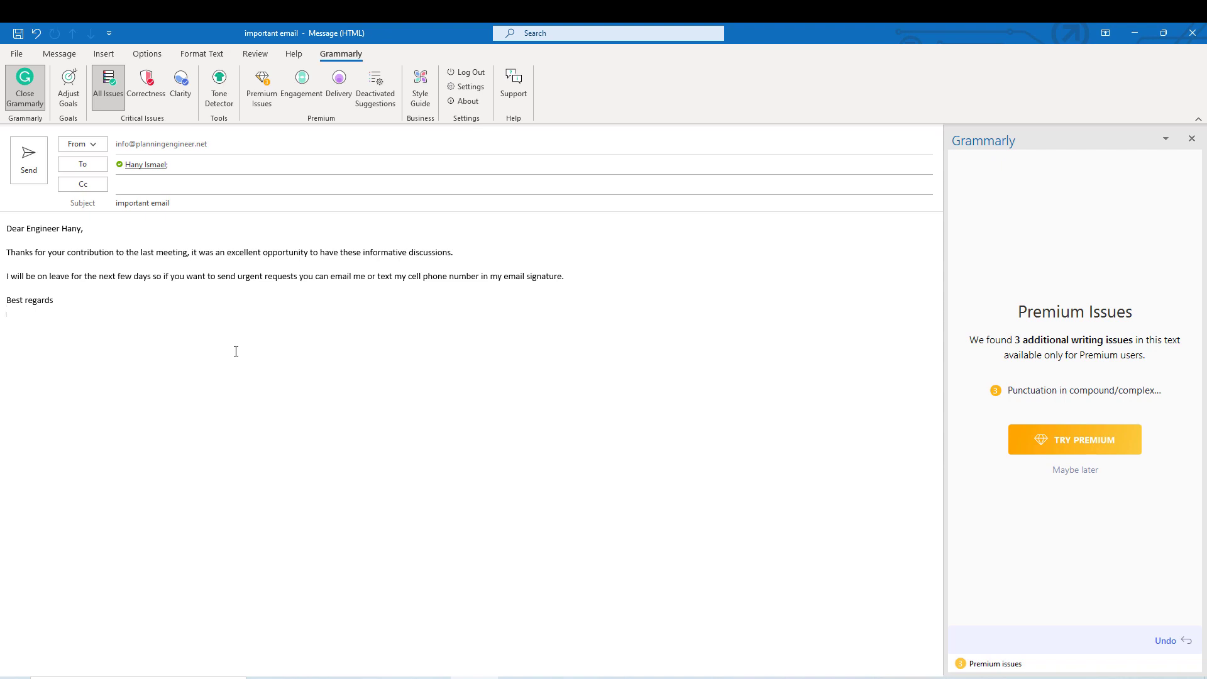
Close the Grammarly sidebar, return to the Message tab, and select then deselect the email body.
left_click(25, 88)
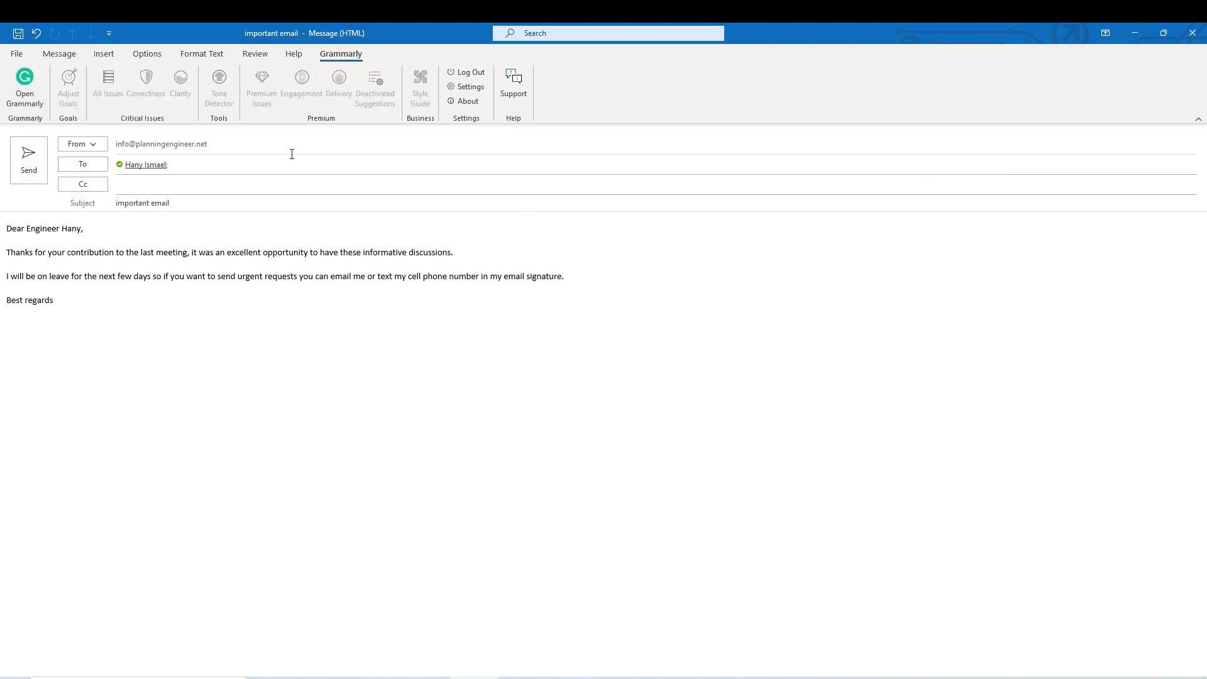
left_click(59, 53)
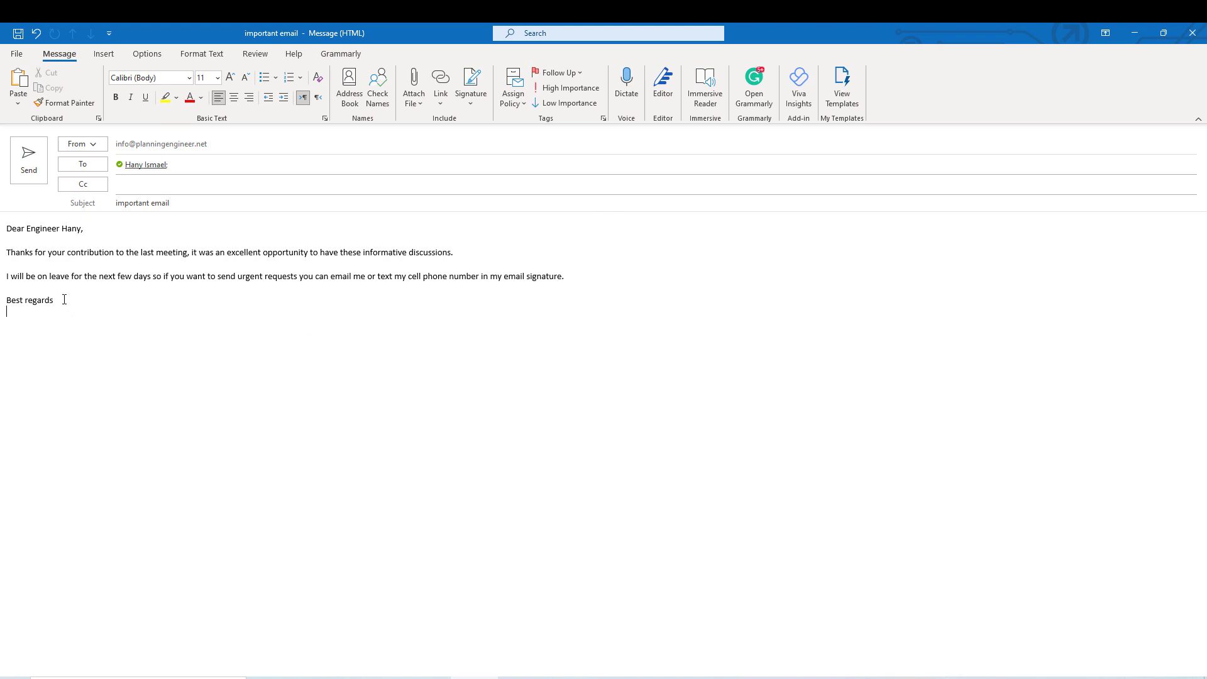
left_click_drag(43, 298, 6, 226)
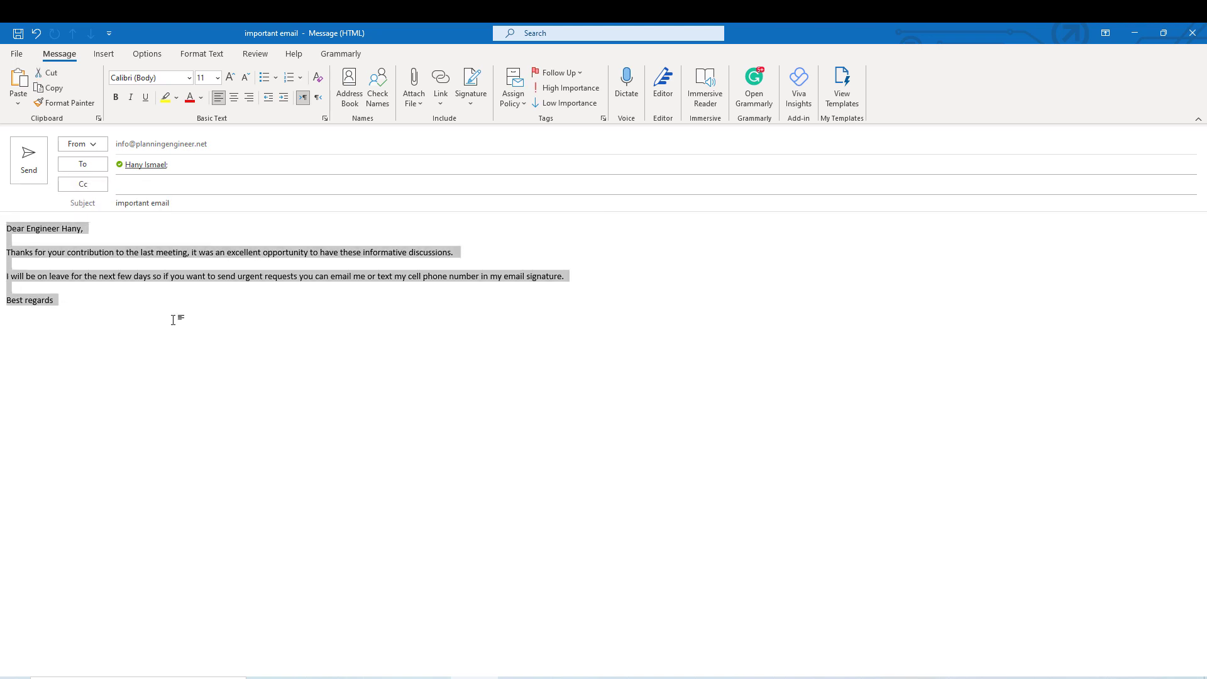
left_click(75, 317)
key("ctrl+a")
left_click(126, 318)
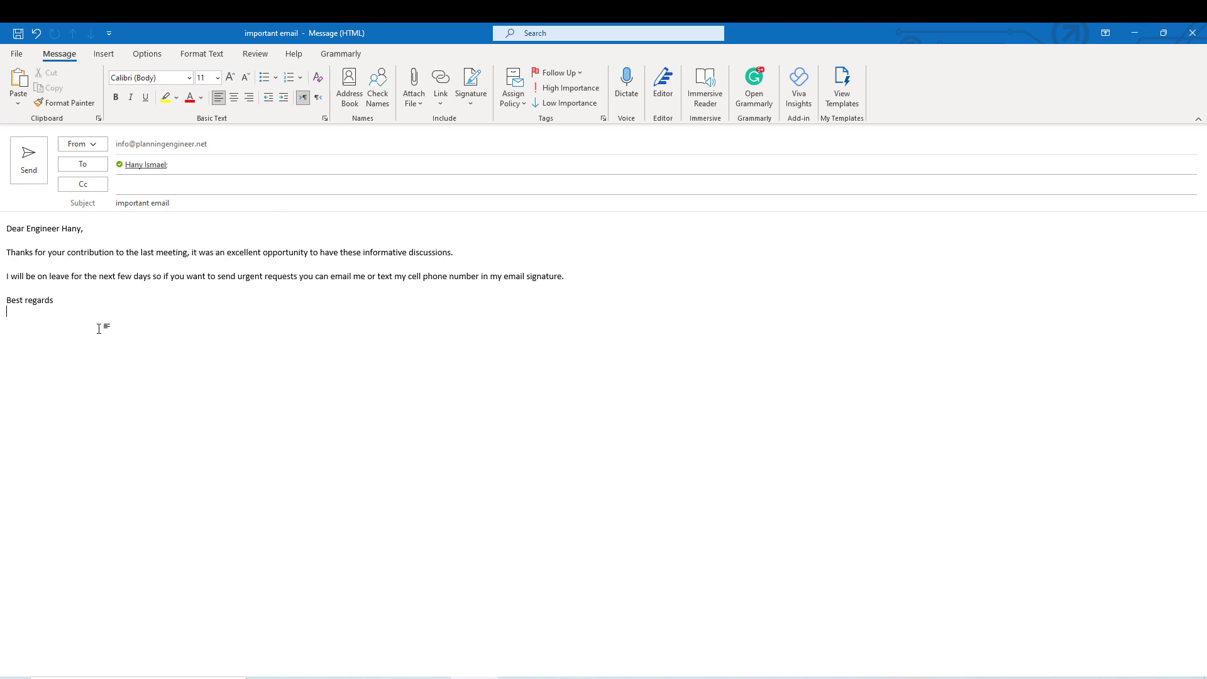
left_click_drag(67, 305, 6, 227)
left_click(143, 363)
Open Grammarly and type 'Dear Enginneer' followed by the paragraph asking about the missed MOM.
left_click(754, 88)
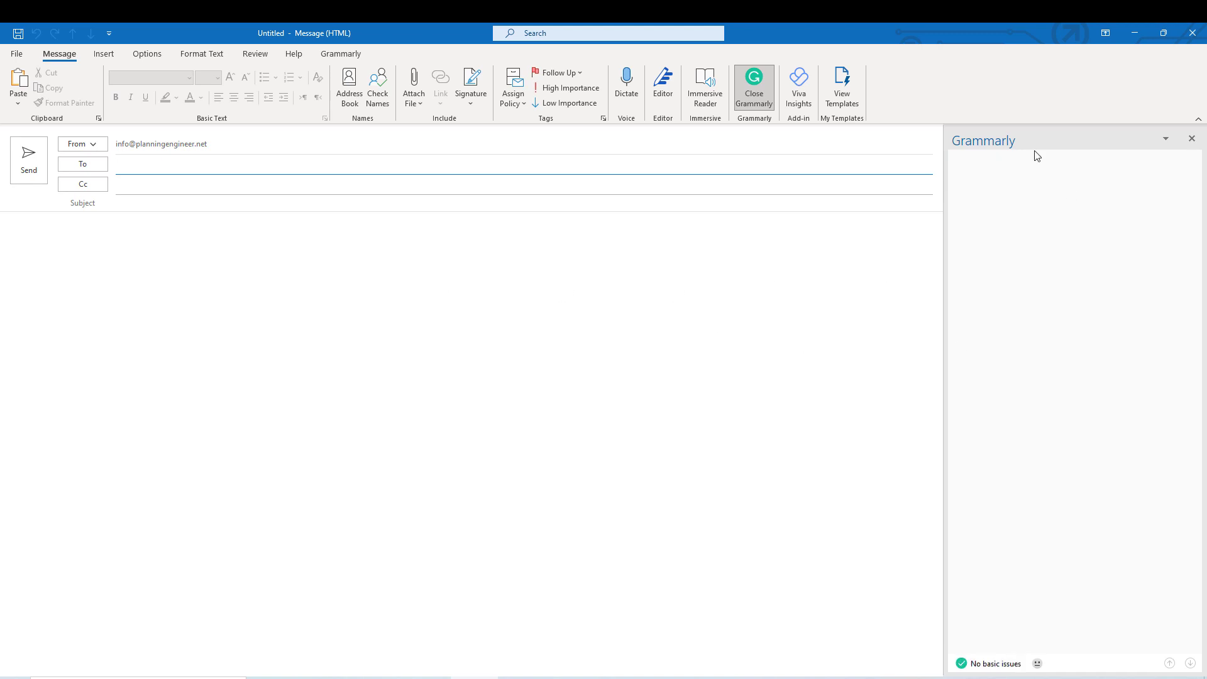
left_click(99, 232)
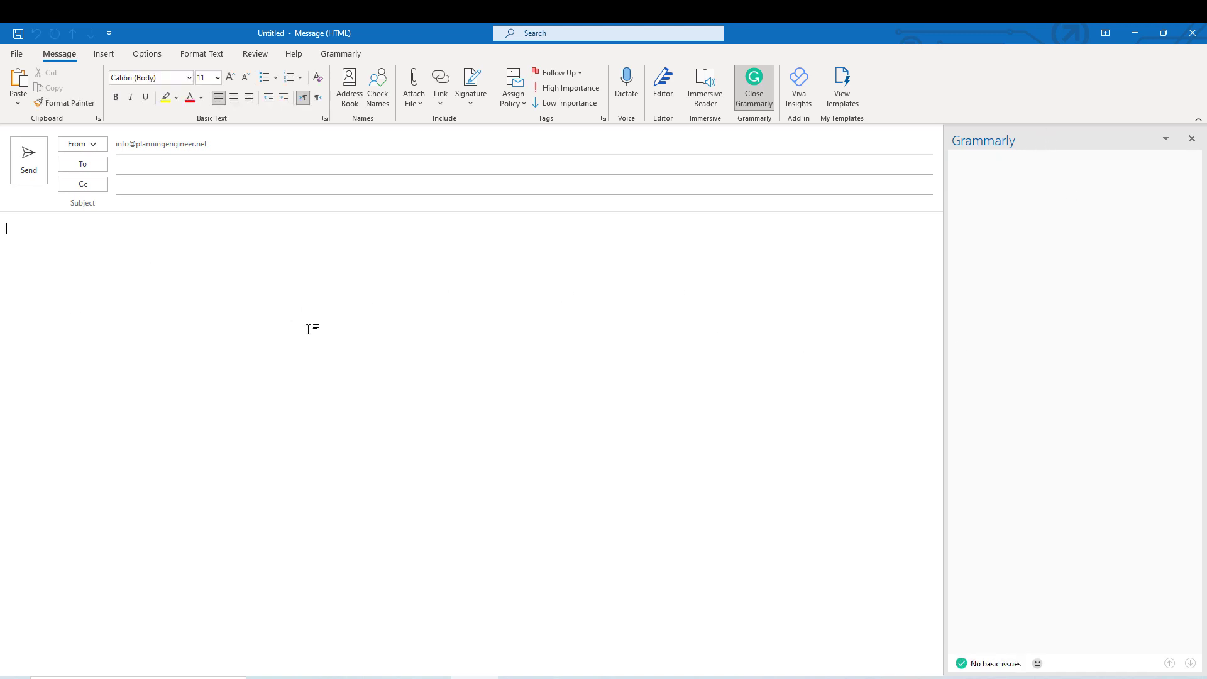
type("Dear ")
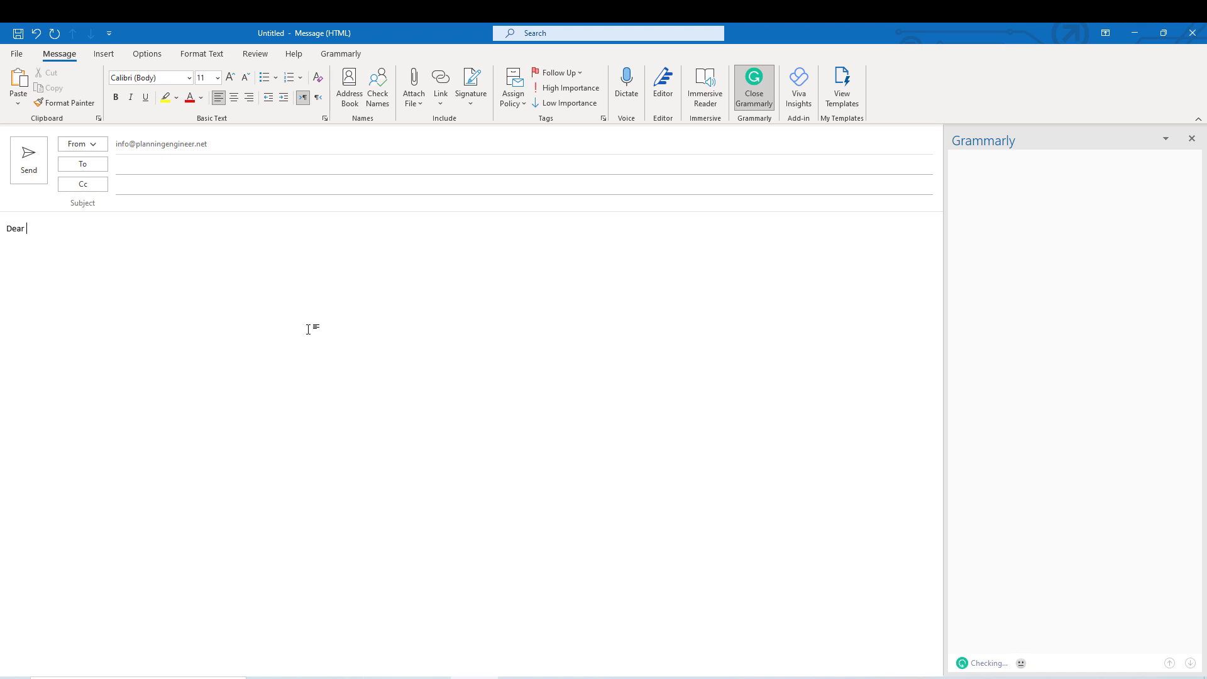
type("Enginneer")
key("Return")
type("Reference to our conversation dates")
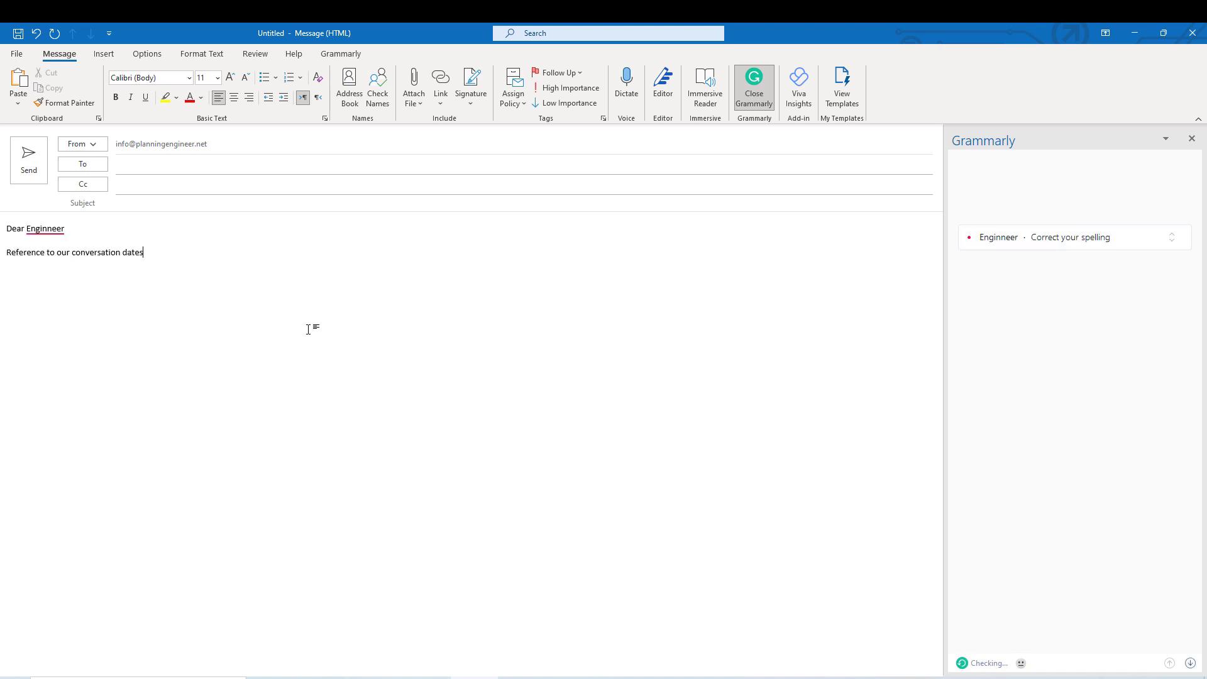
type(" 1st of march 202 I noticed that you missed to sen")
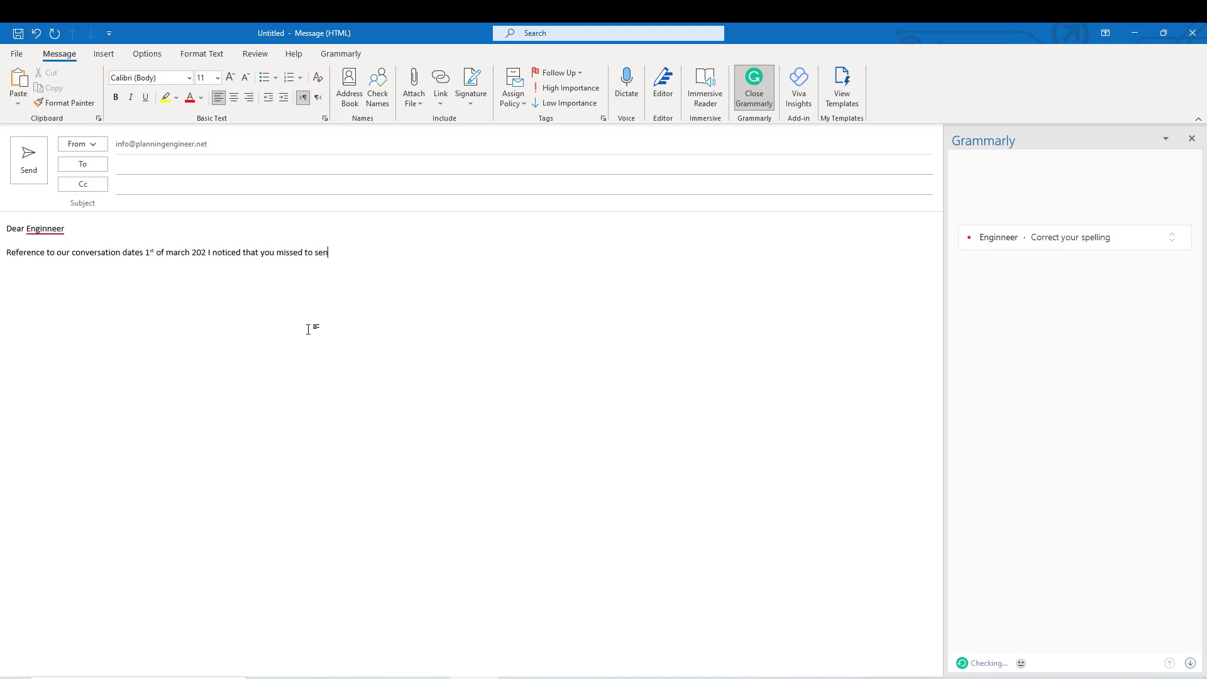
type("d the MOM. Could you please send the ")
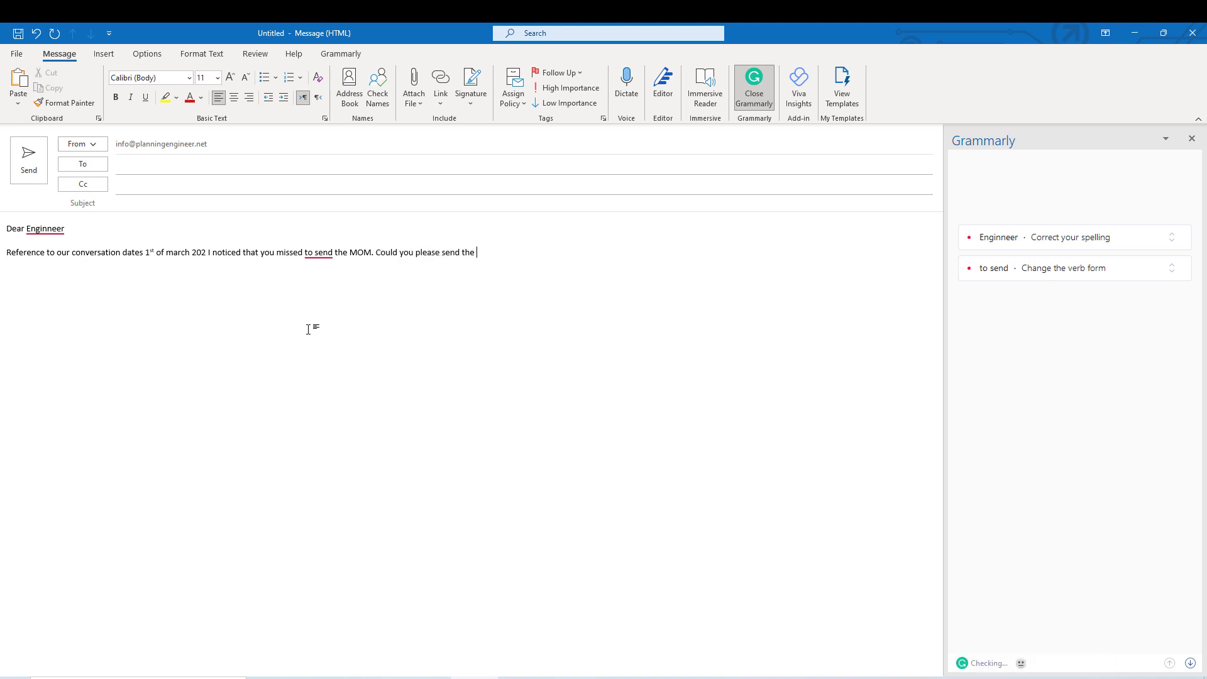
type("MOM as soon as possible so I can review?")
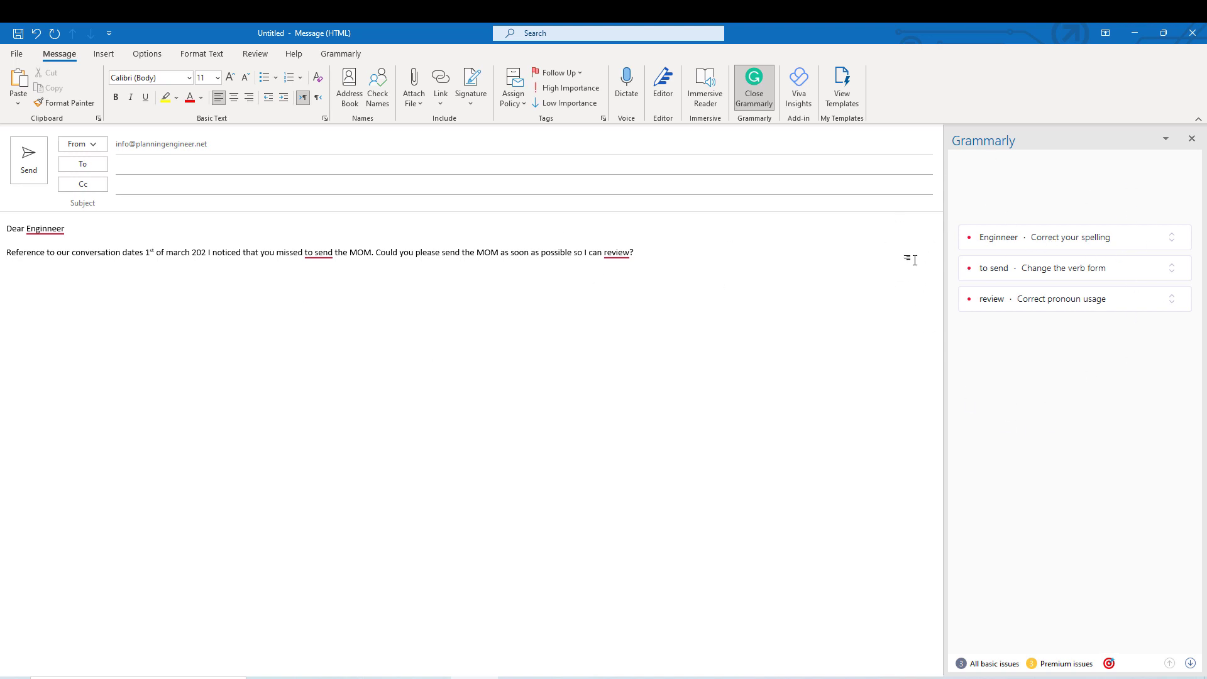
Accept Grammarly's fixes: 'Enginneer' to 'Engineer', 'to send' to 'sending', and 'review it'.
left_click(1034, 242)
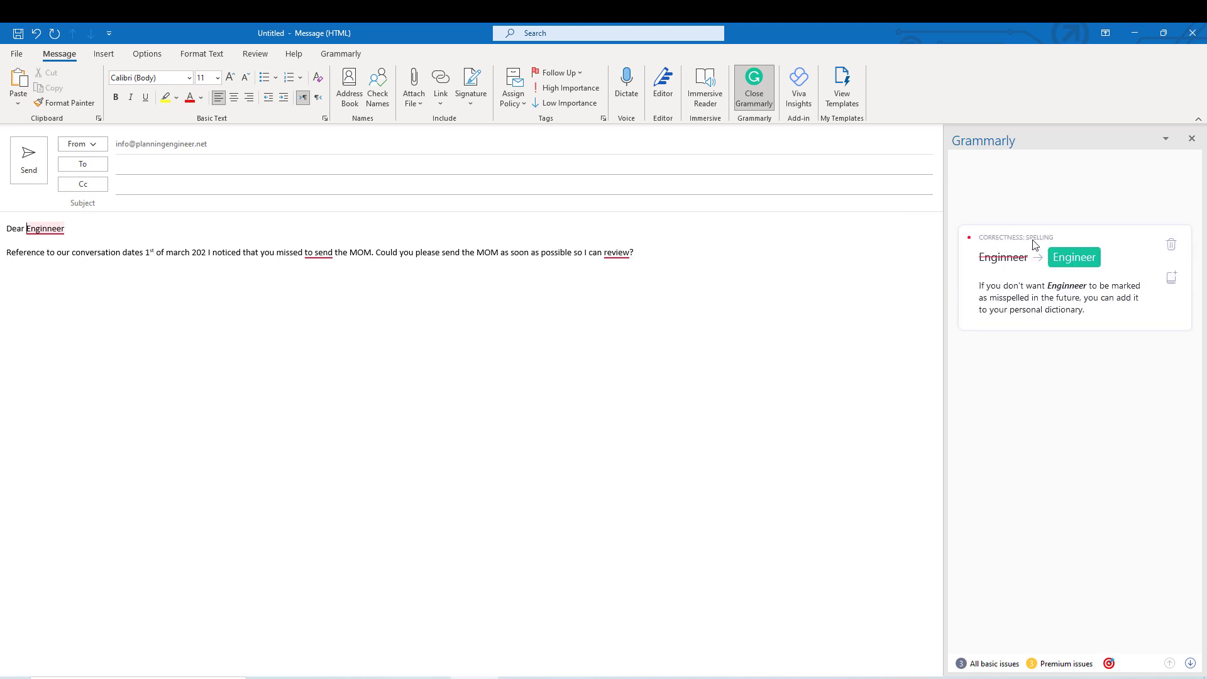
left_click(1073, 257)
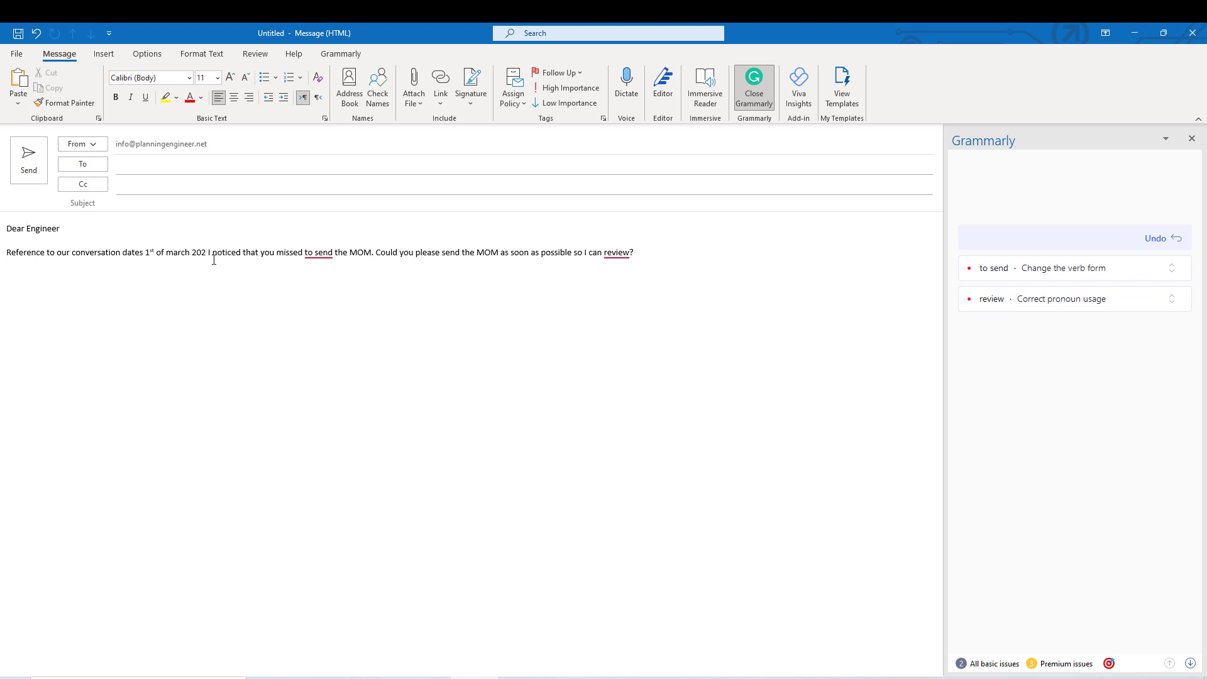
left_click(1025, 276)
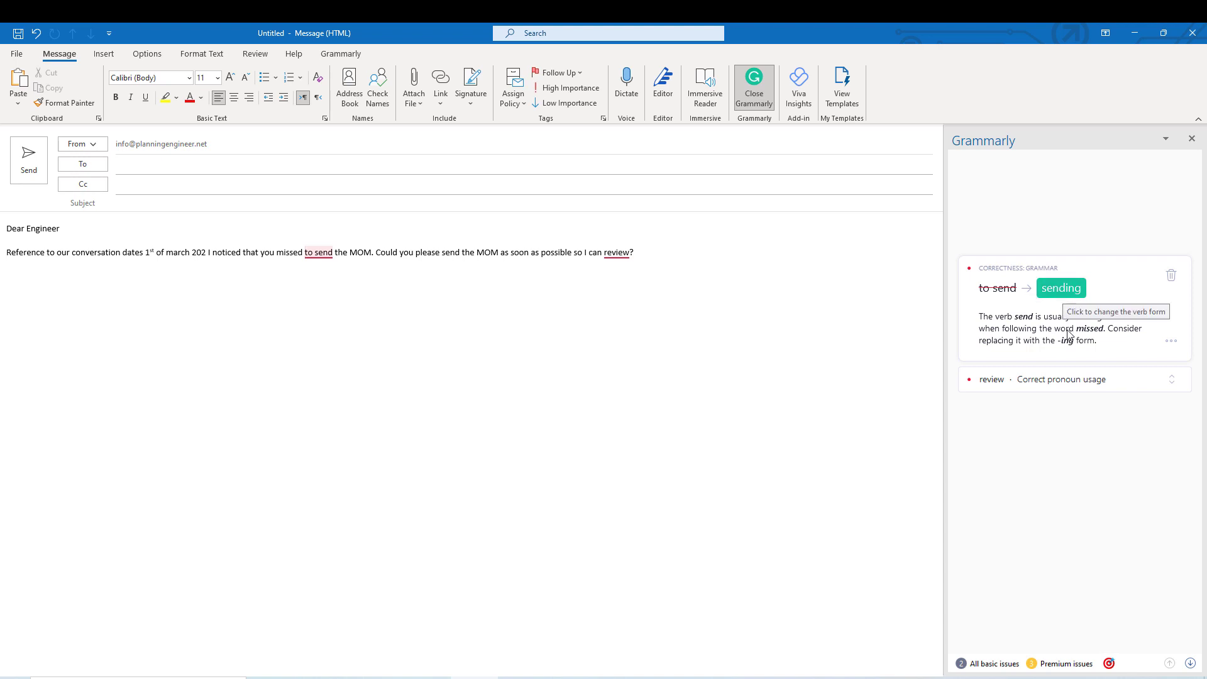
left_click(1071, 296)
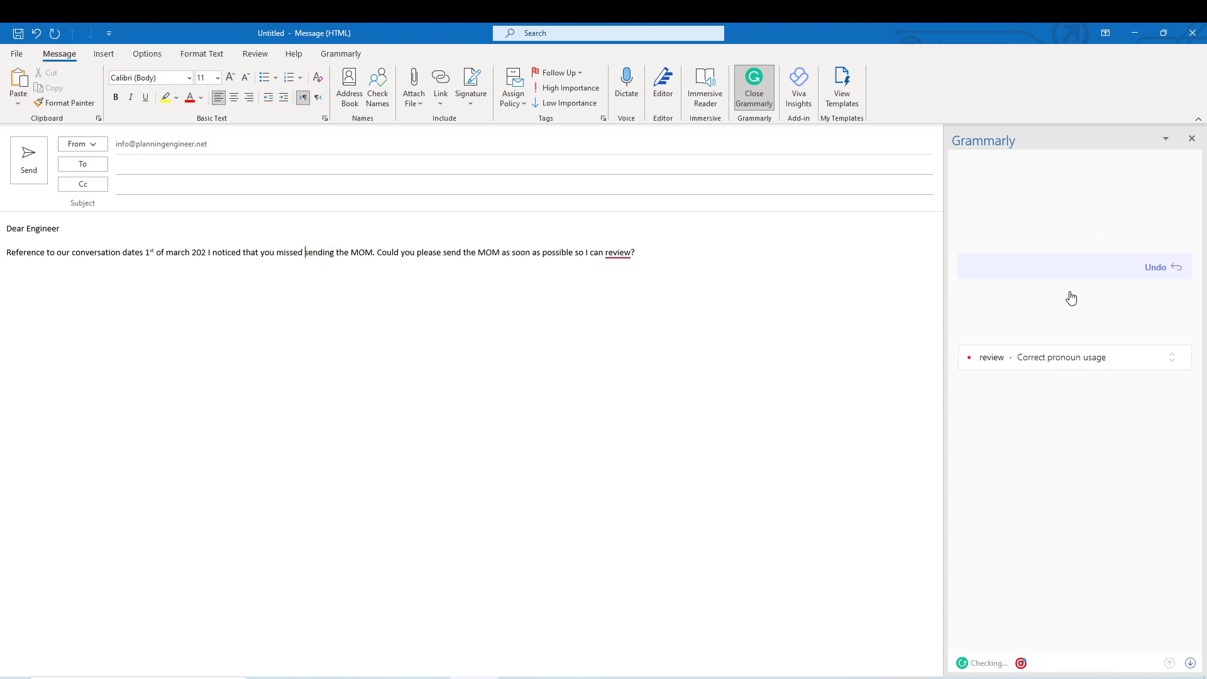
left_click(1060, 299)
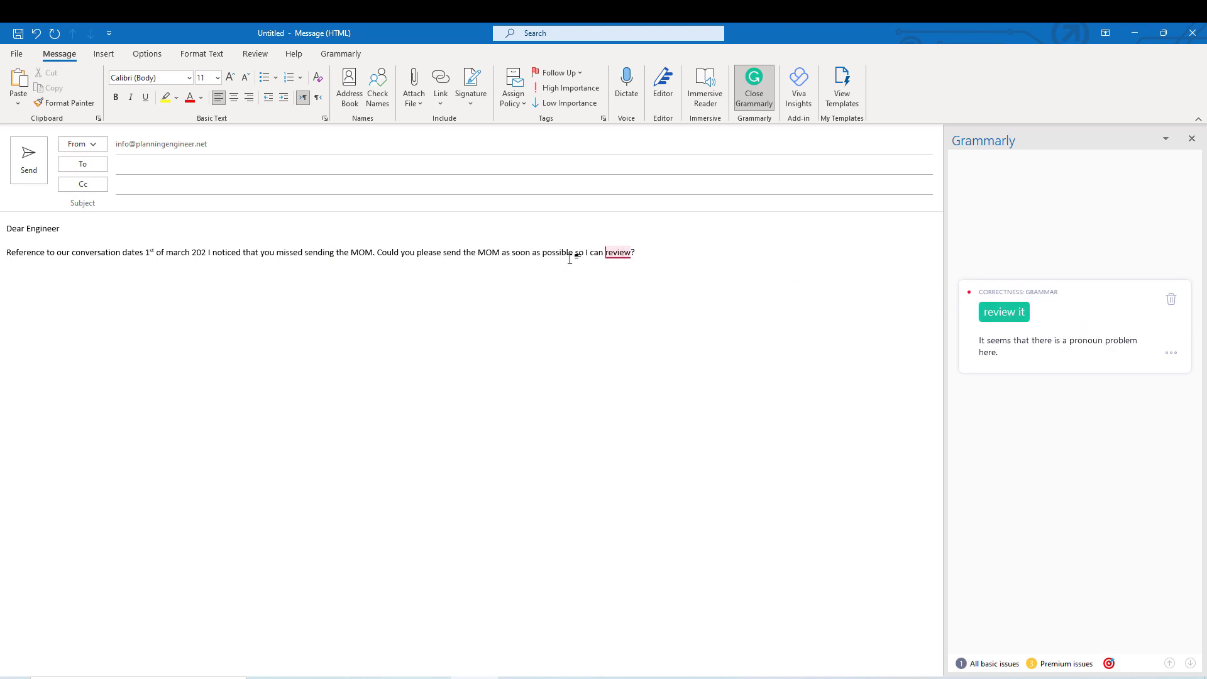
left_click(1009, 311)
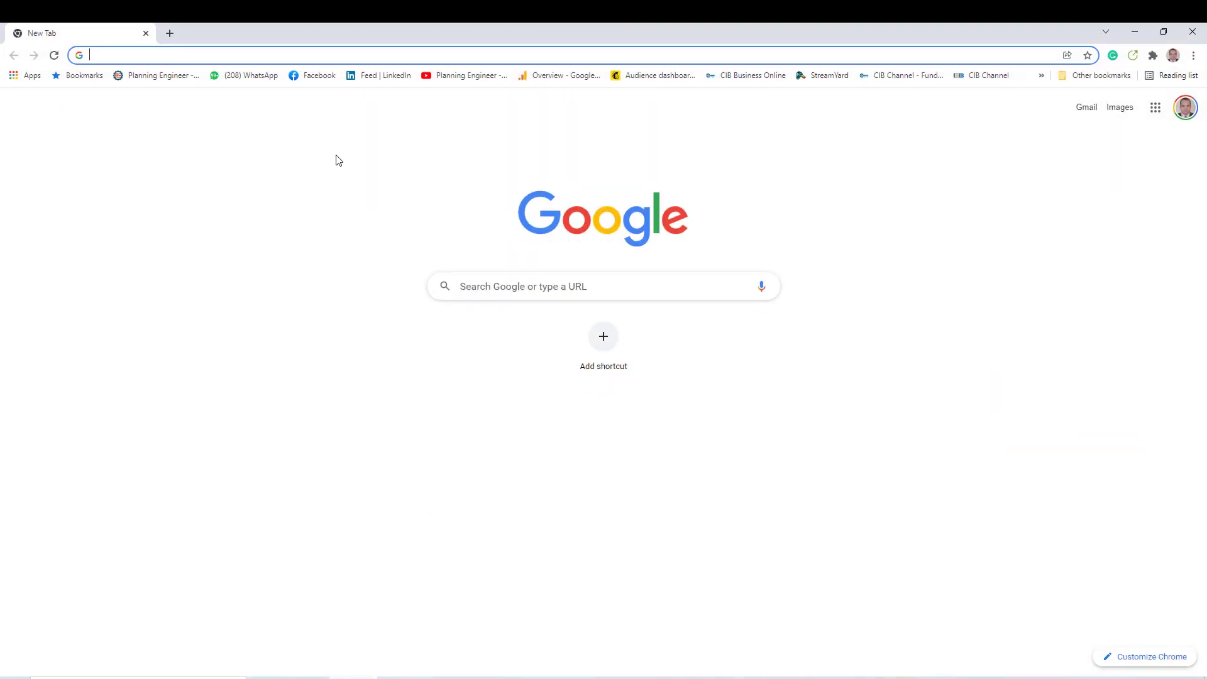
Search Chrome for 'grammarly for office' and open the Grammarly for MS Office result.
type("gramm")
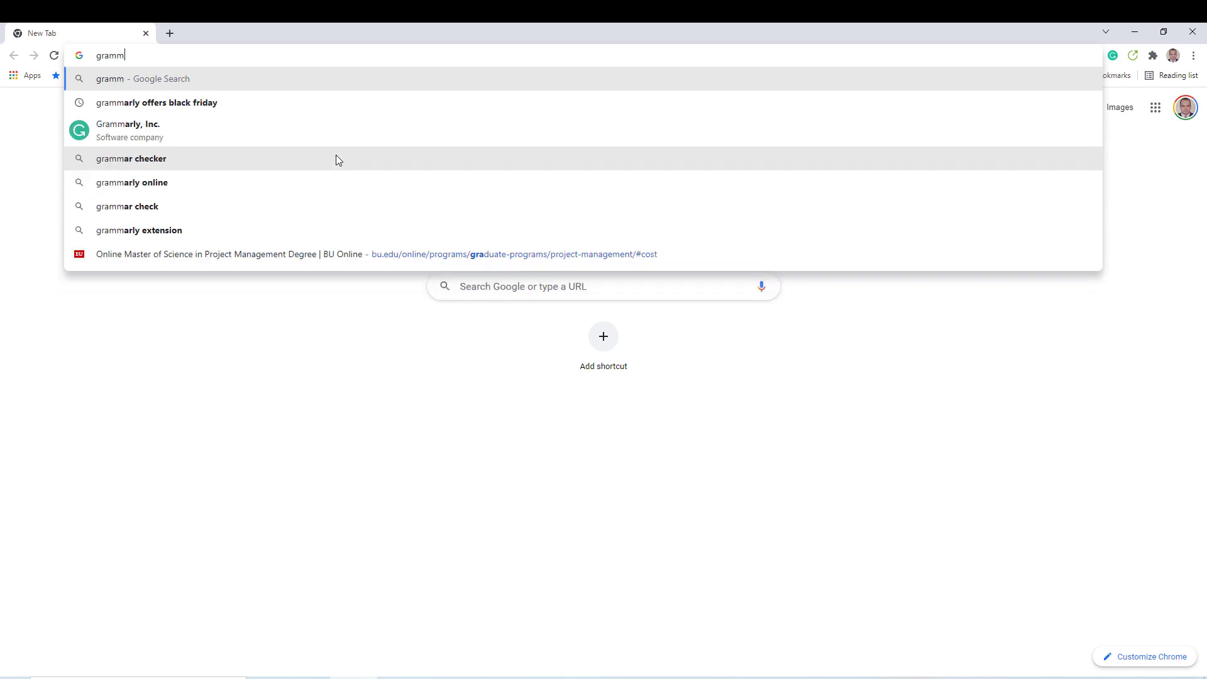
type("a")
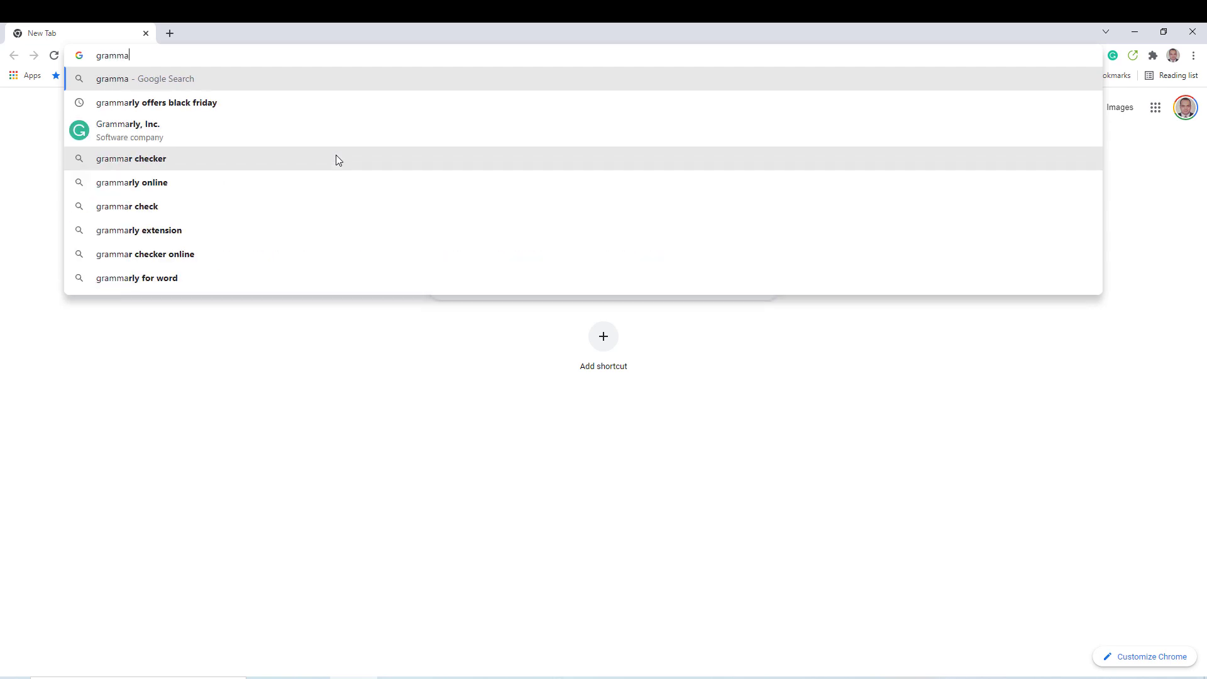
type("rly for o")
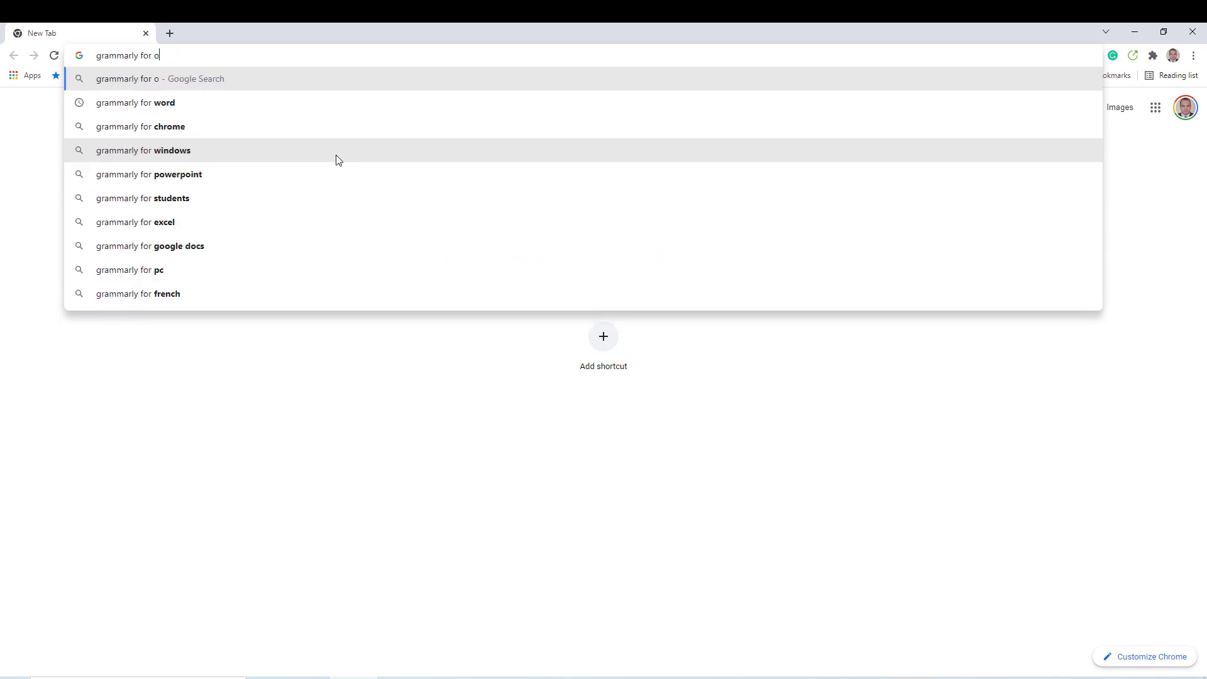
type("ffice")
key("Return")
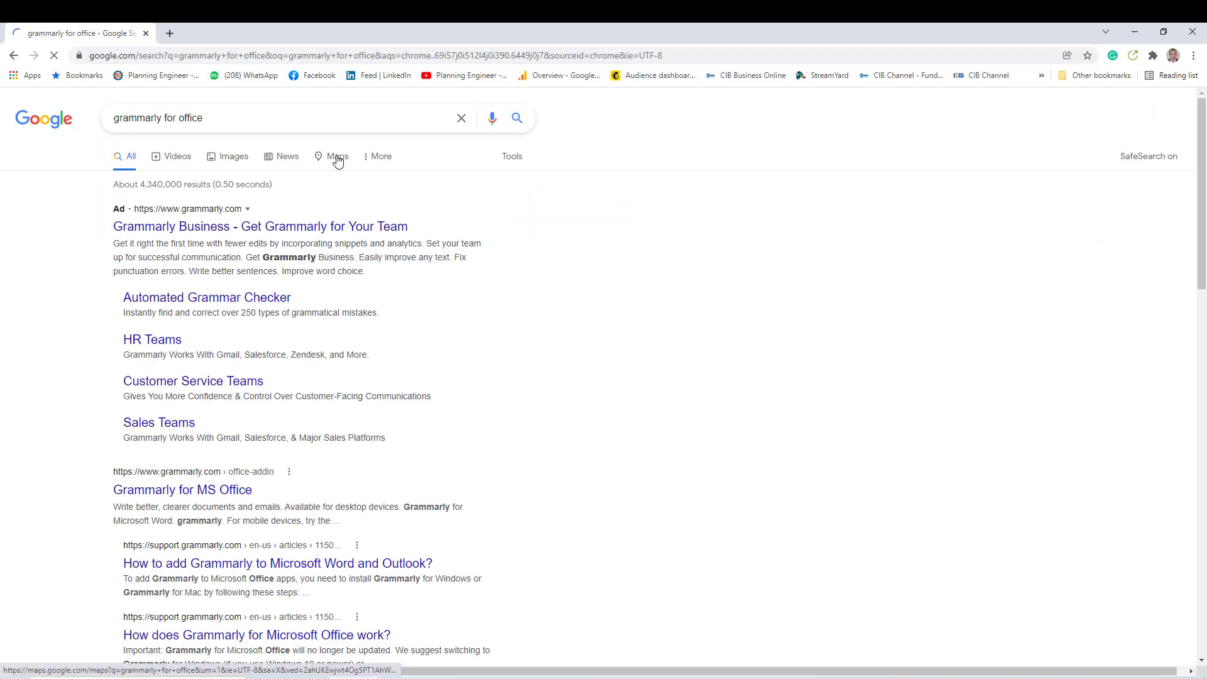
left_click(220, 491)
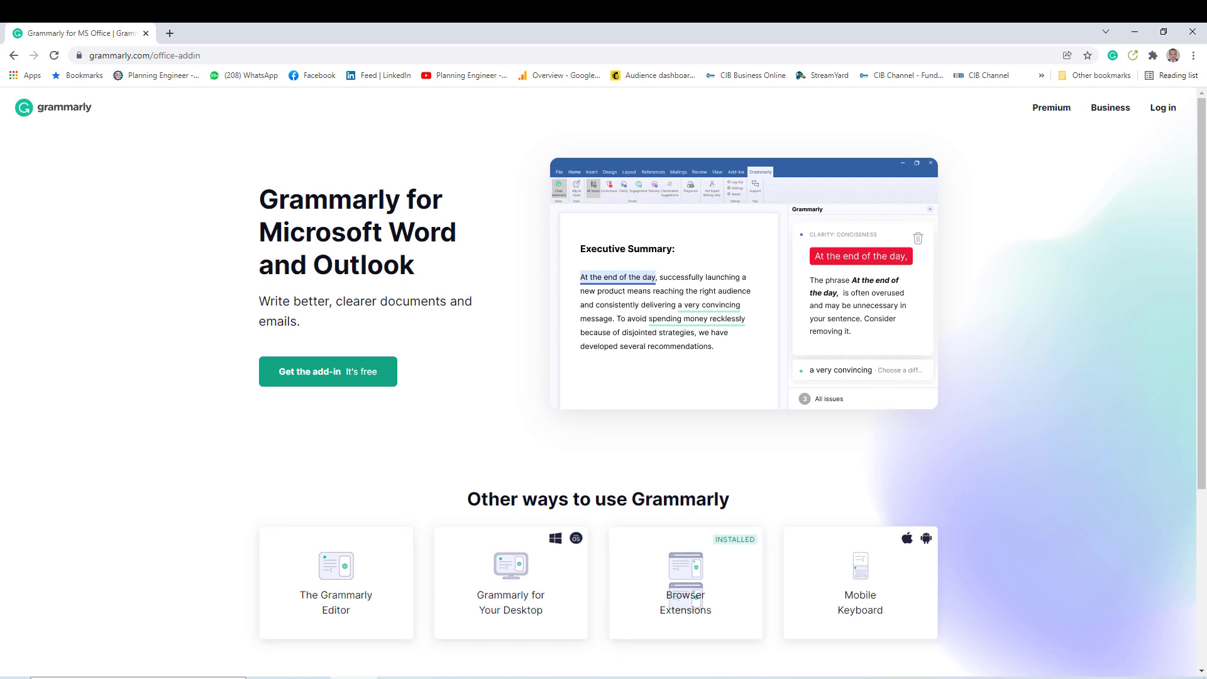
key("super")
Launch Word, create a blank document starting with 'Hello Everyone', and show the Grammarly tab.
type("wo")
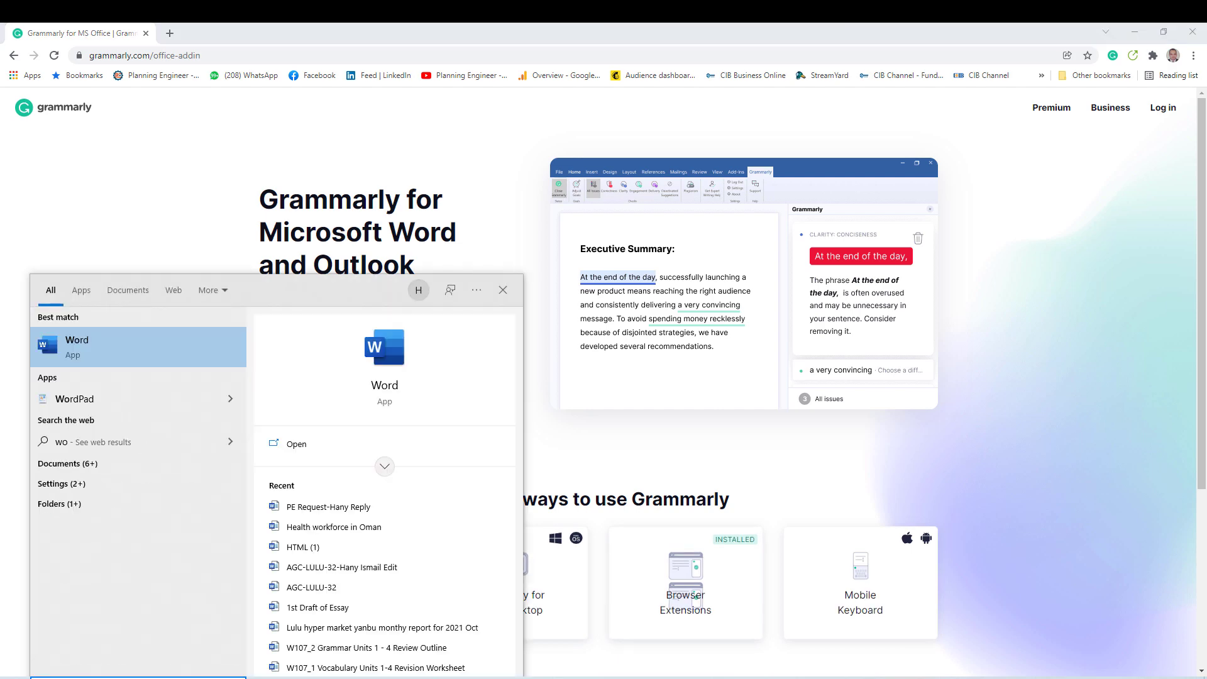
type("rd")
left_click(148, 352)
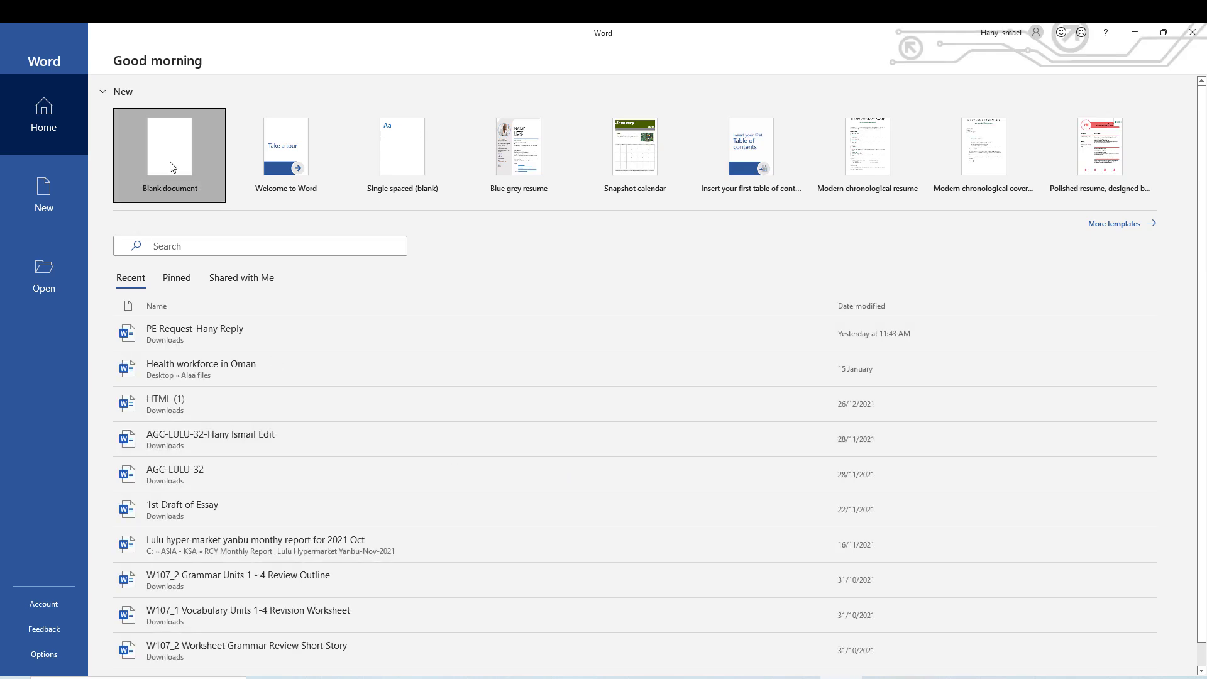
left_click(172, 168)
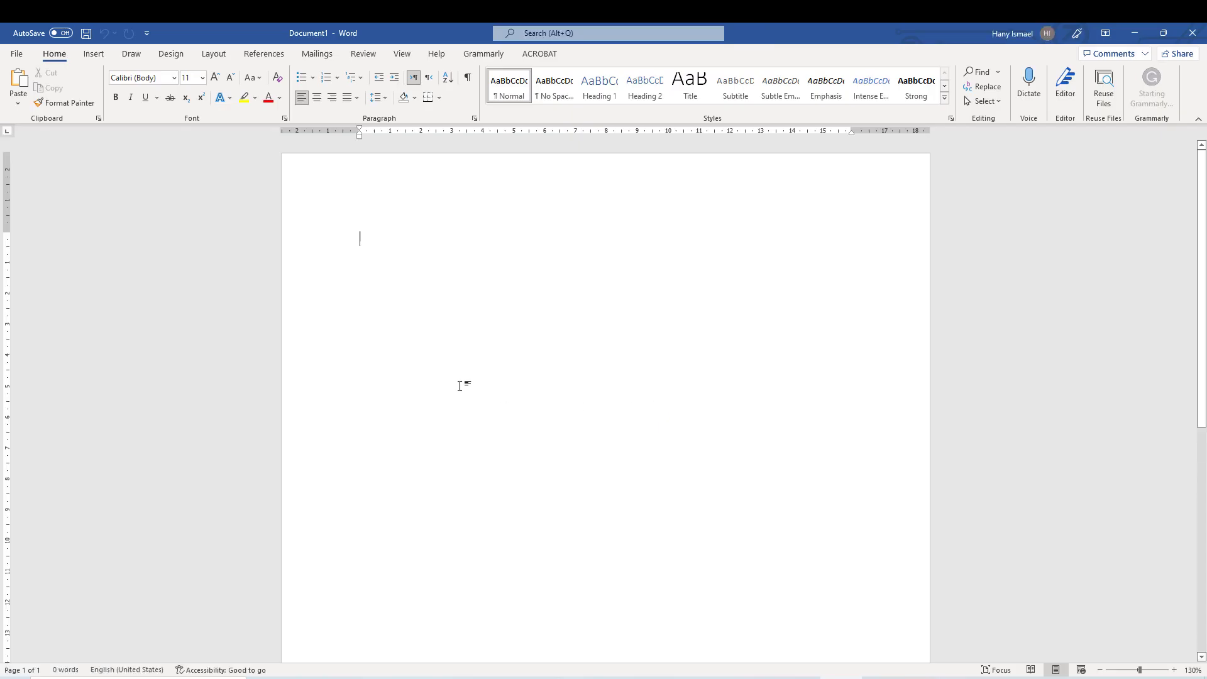
type("Hell")
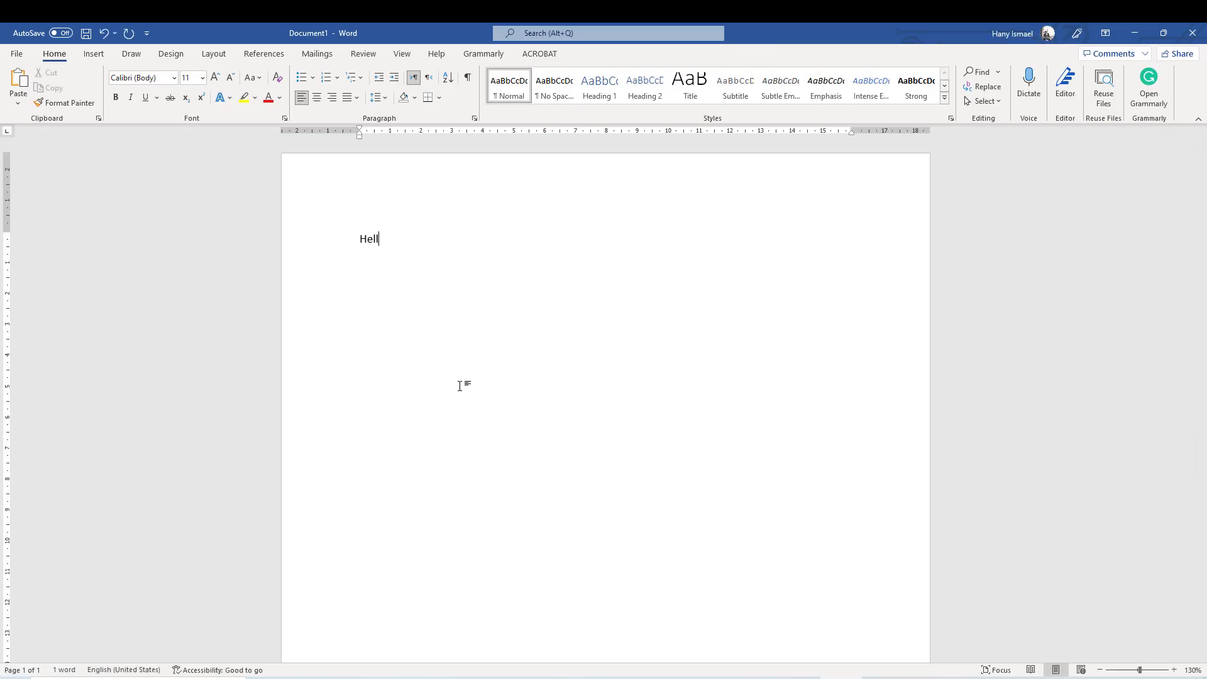
type("o Every")
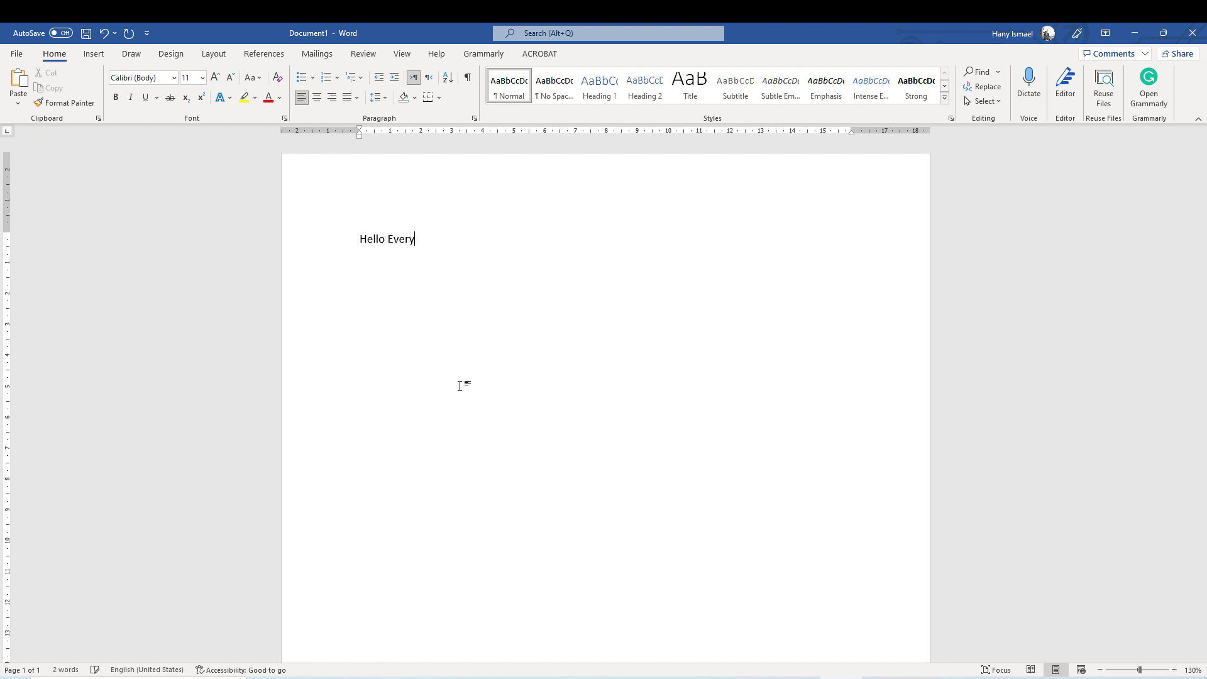
type("one,")
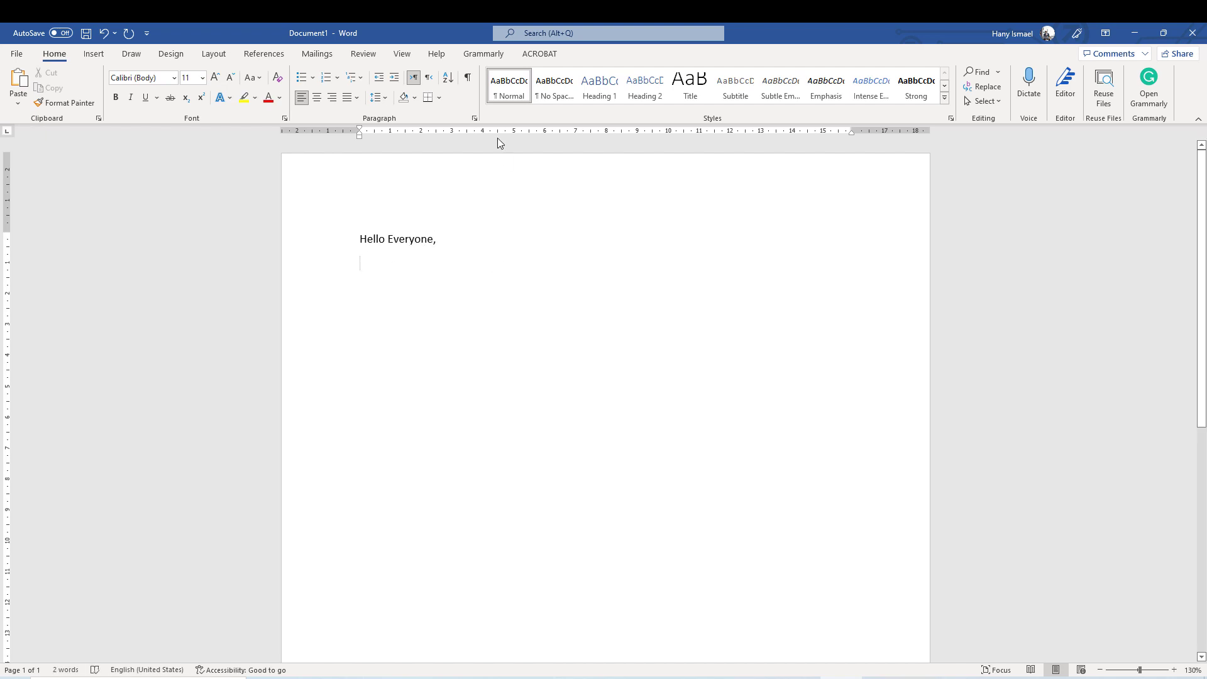
left_click(484, 54)
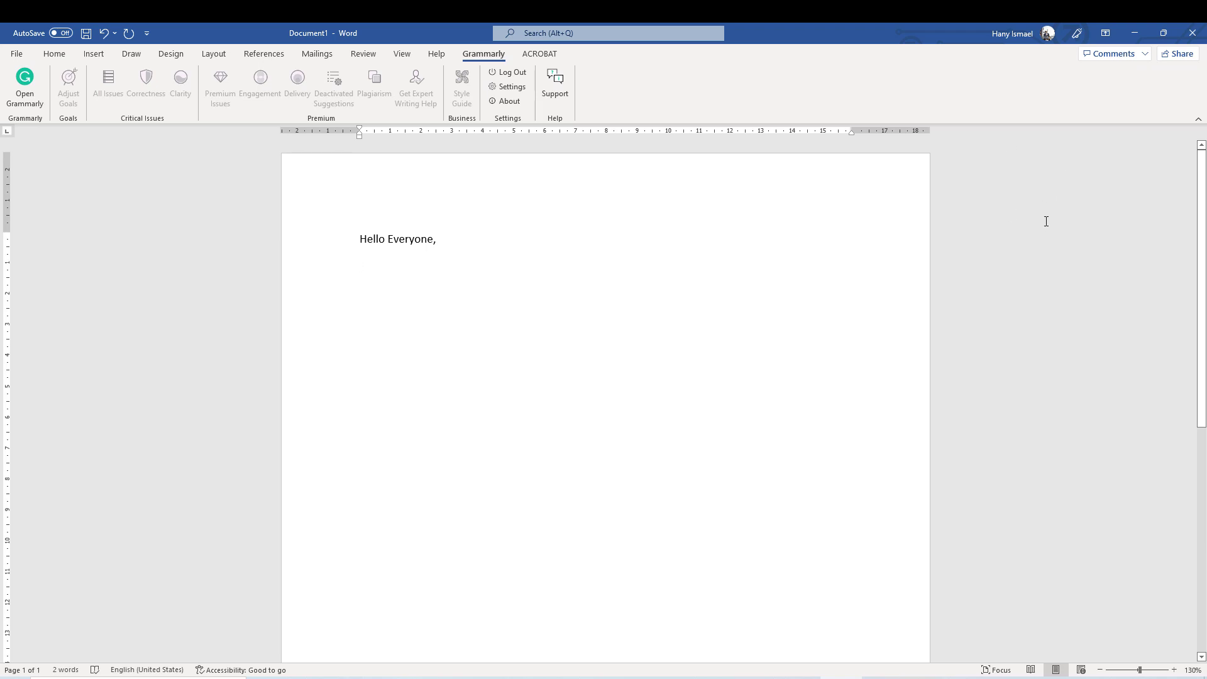
Add 'This is my nom and I ned your help.' below the greeting and accept Grammarly's 'need' fix.
key("Return")
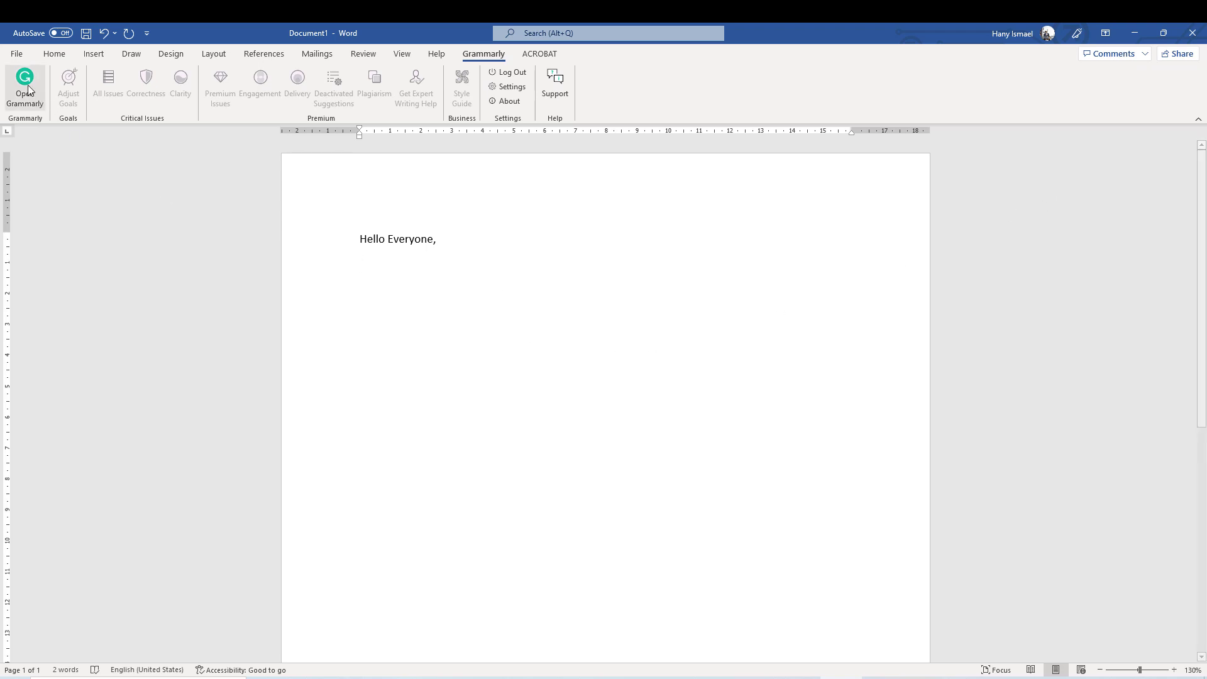
left_click(25, 88)
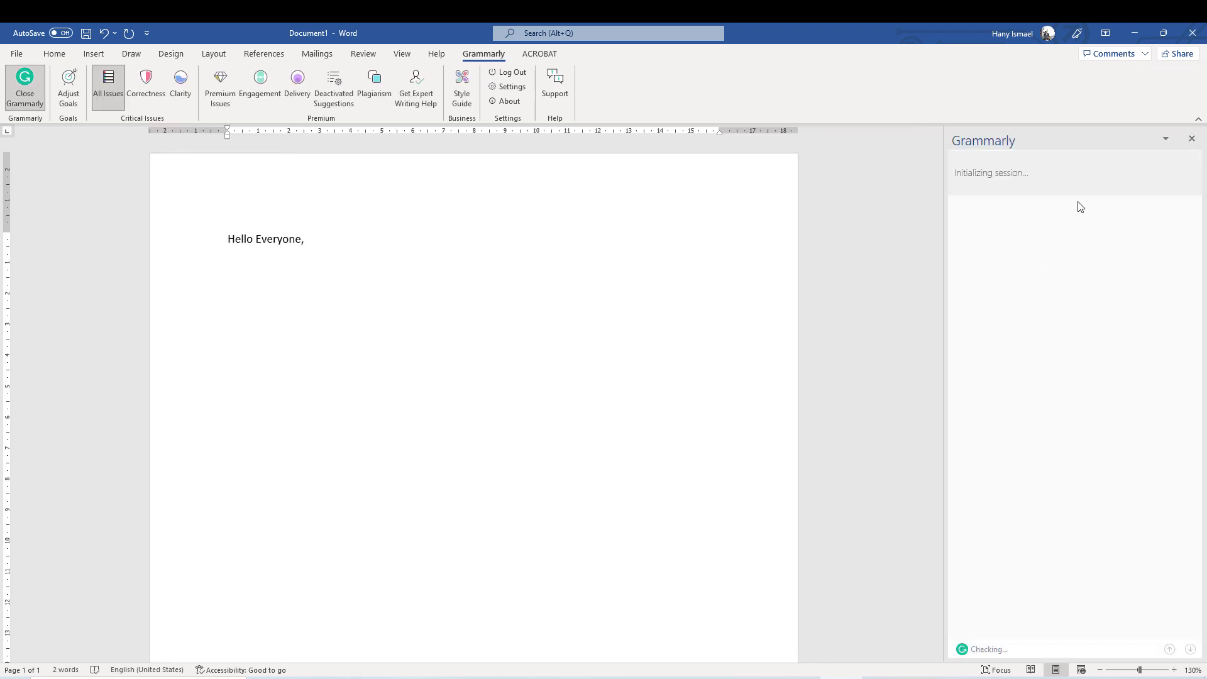
type("Th")
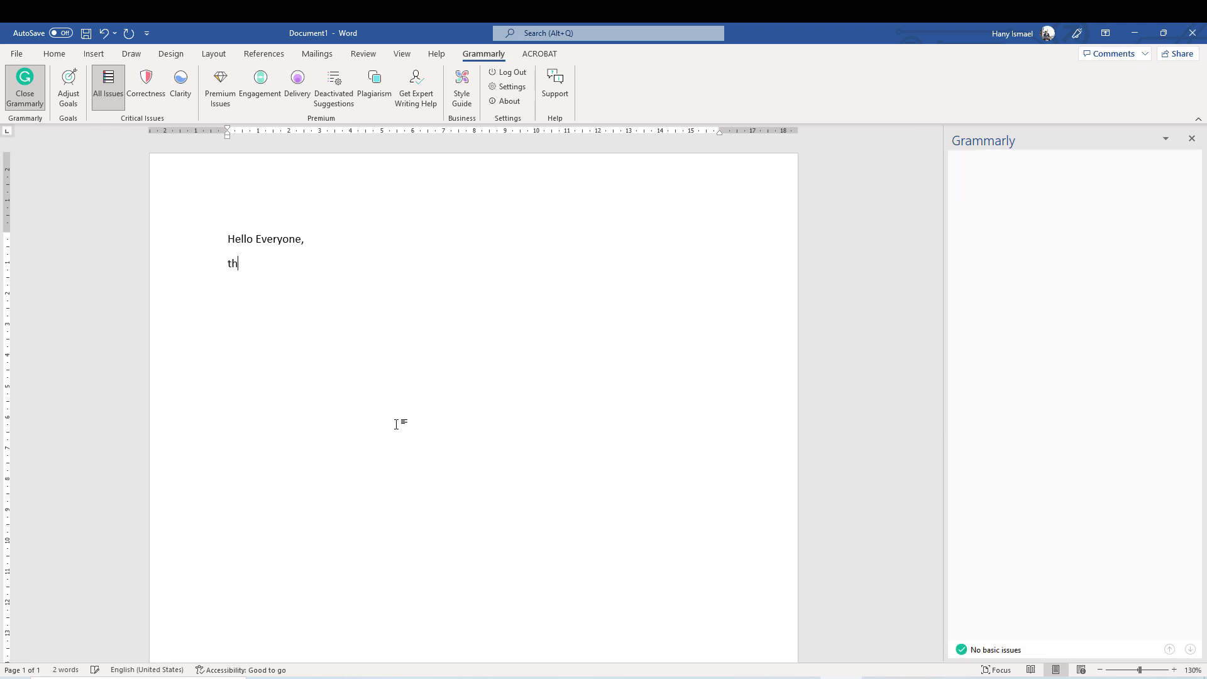
type("is is my nom and I ned your")
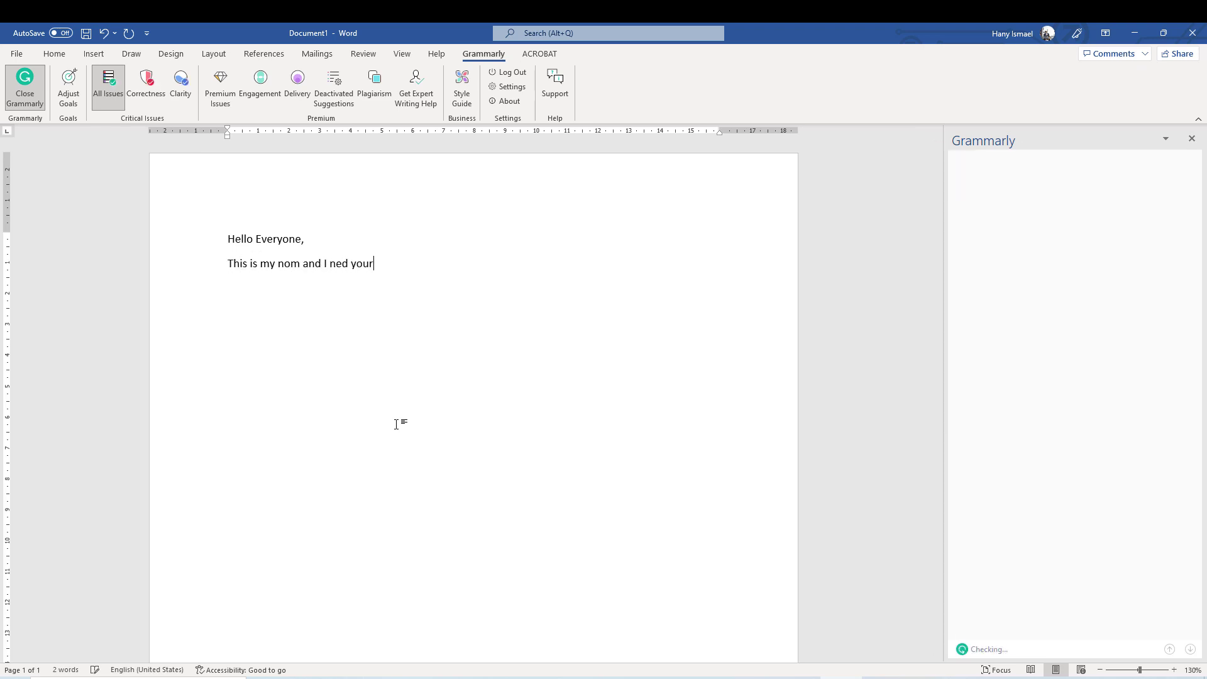
type(" help.")
key("Return")
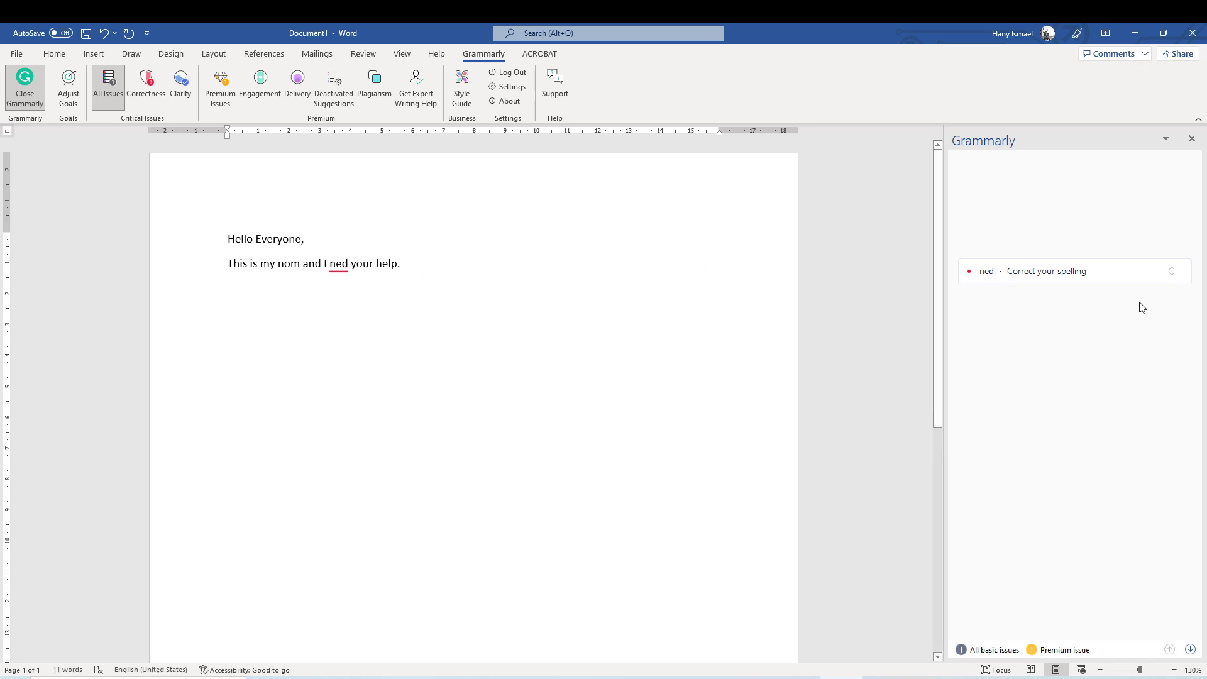
left_click(1072, 276)
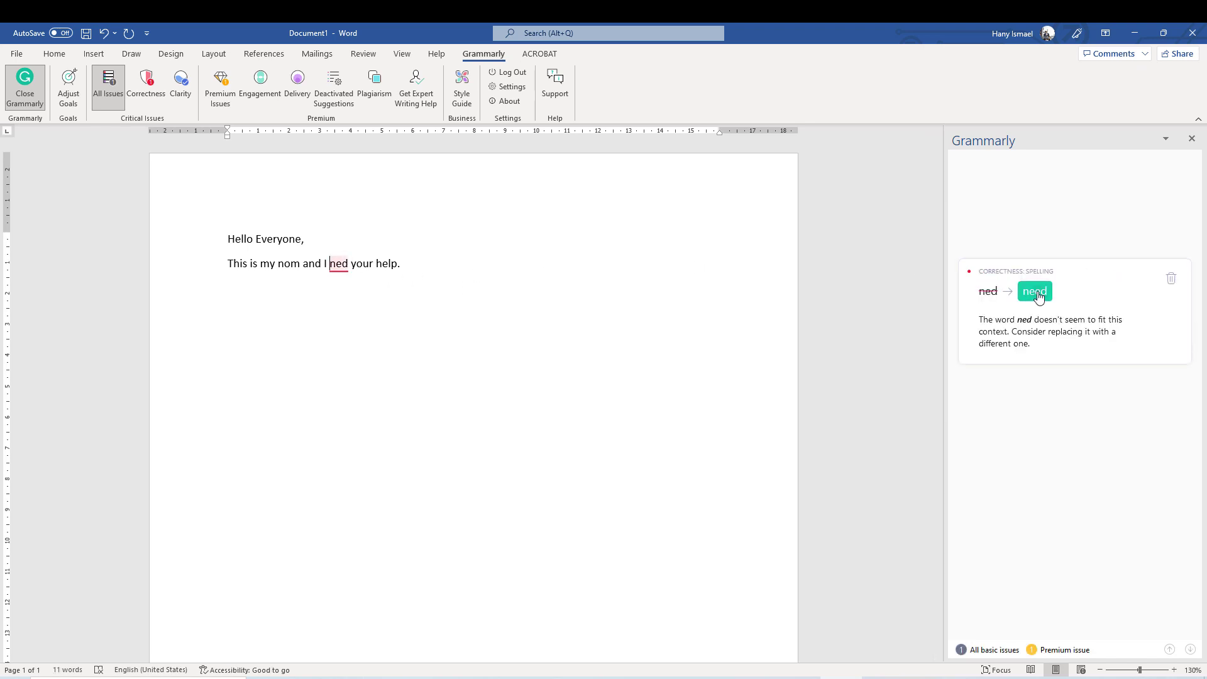
left_click(1038, 294)
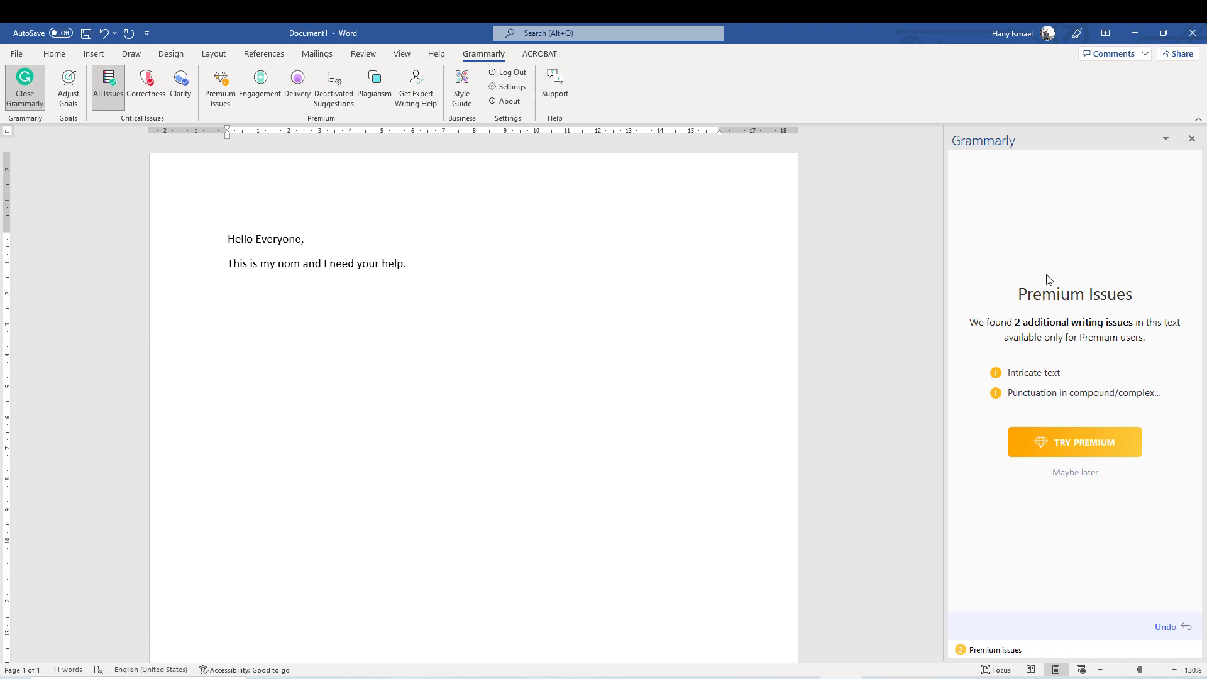